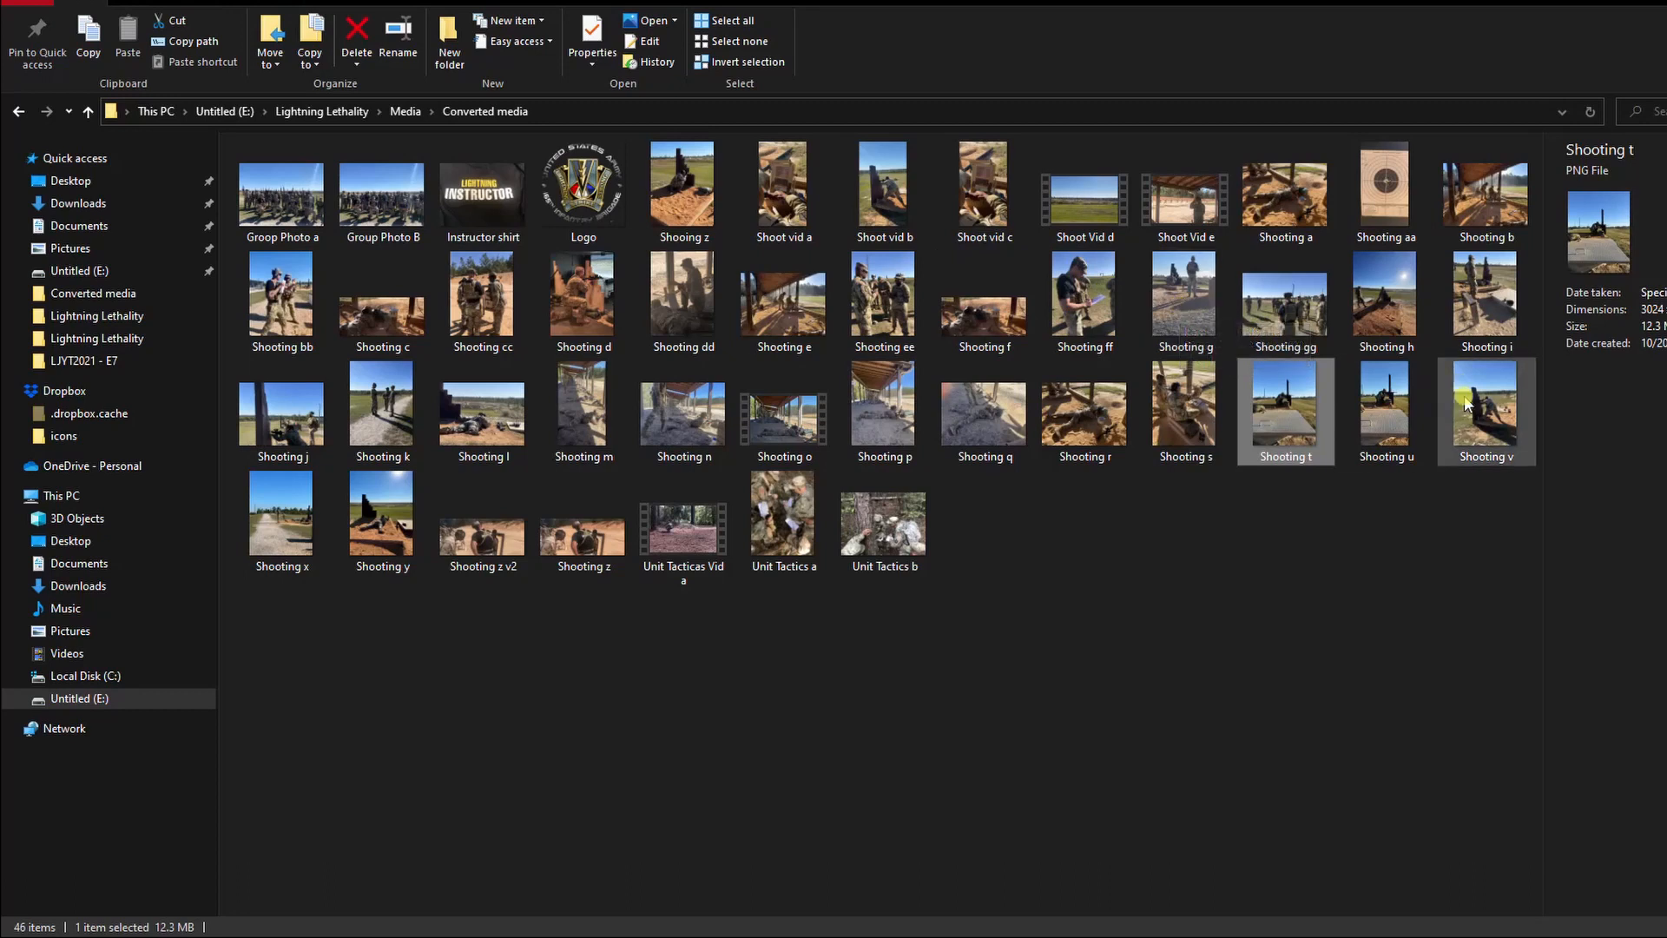
Step: Preview the Shooting v, Shooting y and Unit Tactics b photos from the Converted media folder
double_click(1487, 413)
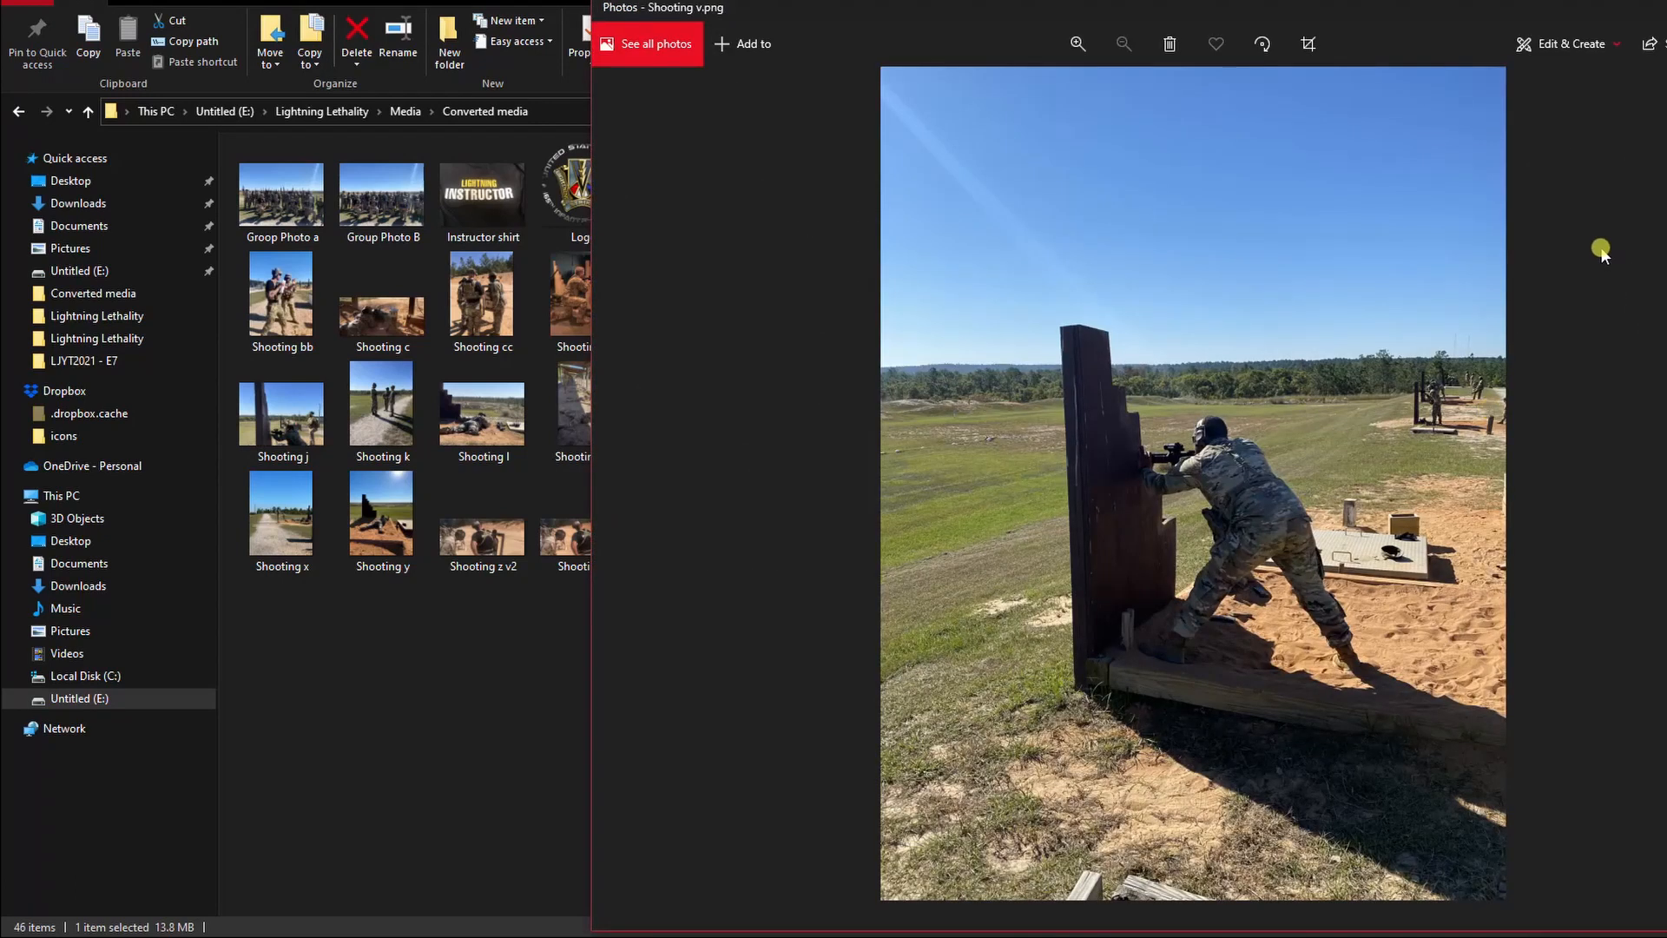
left_click(1665, 7)
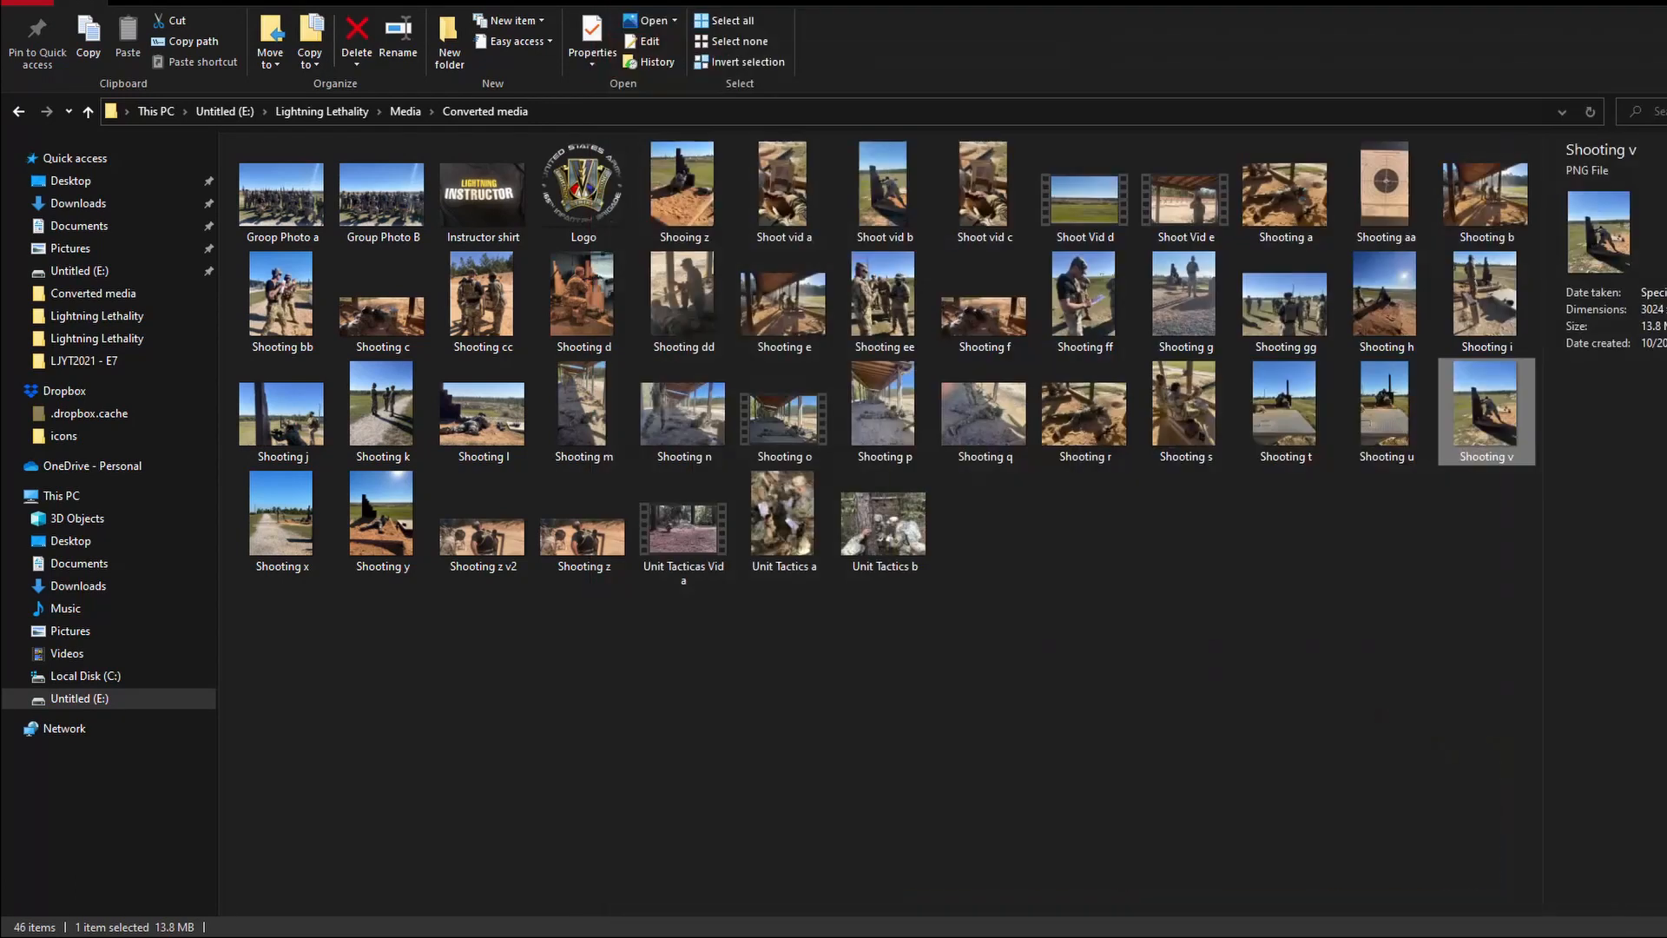
double_click(391, 517)
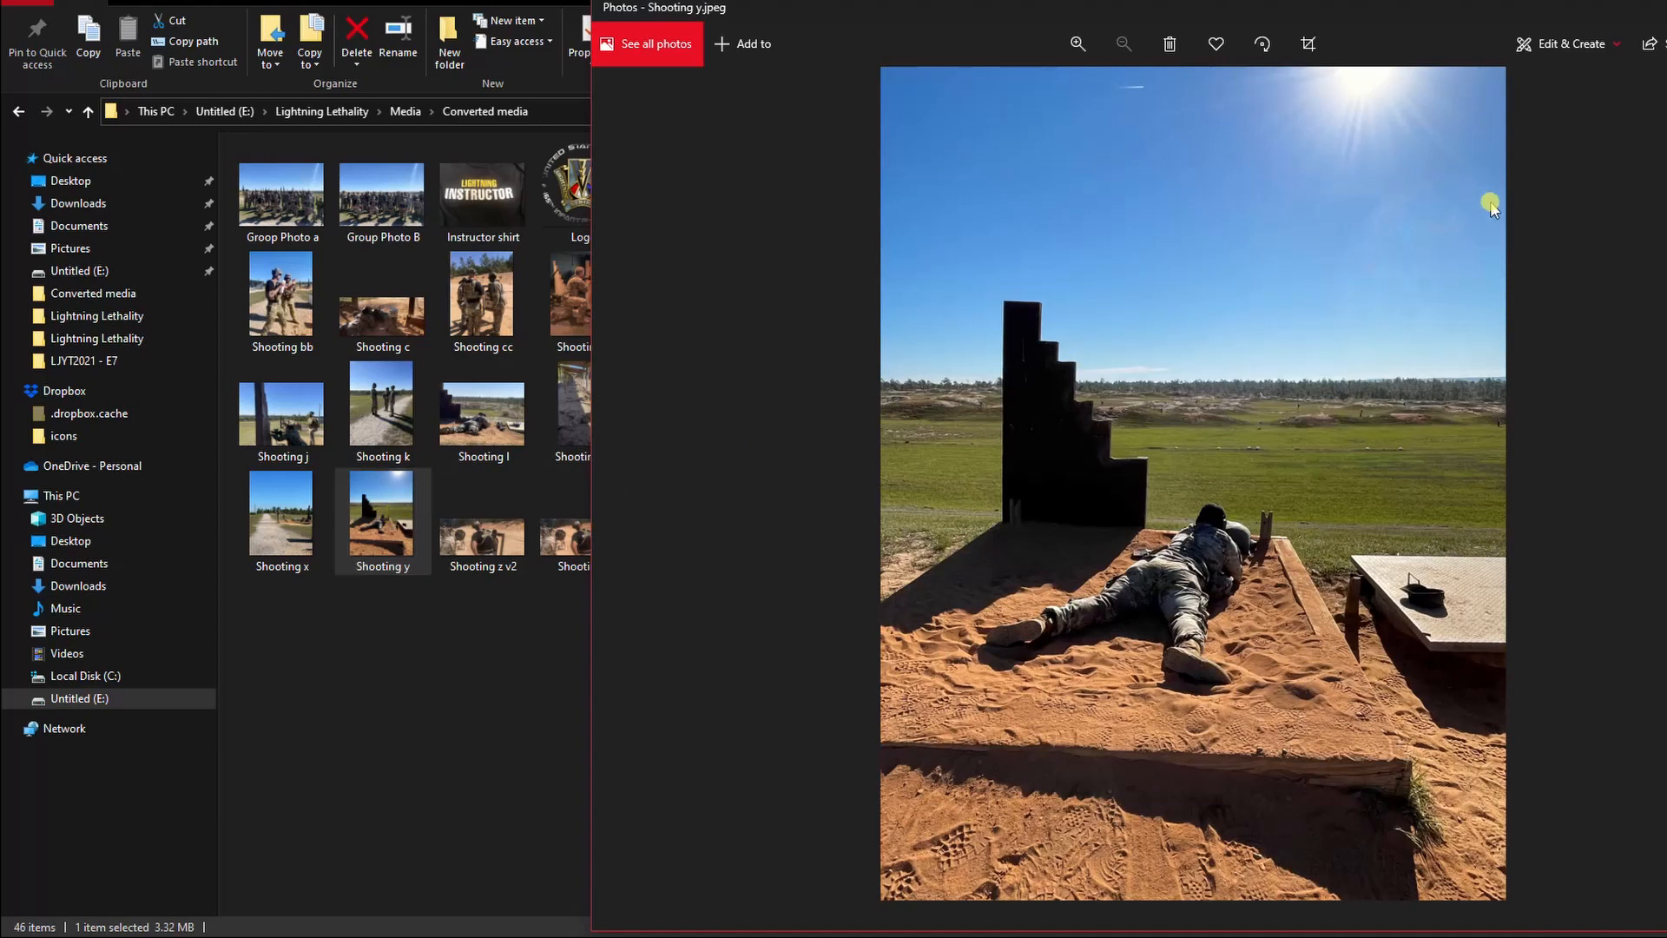
left_click(1664, 7)
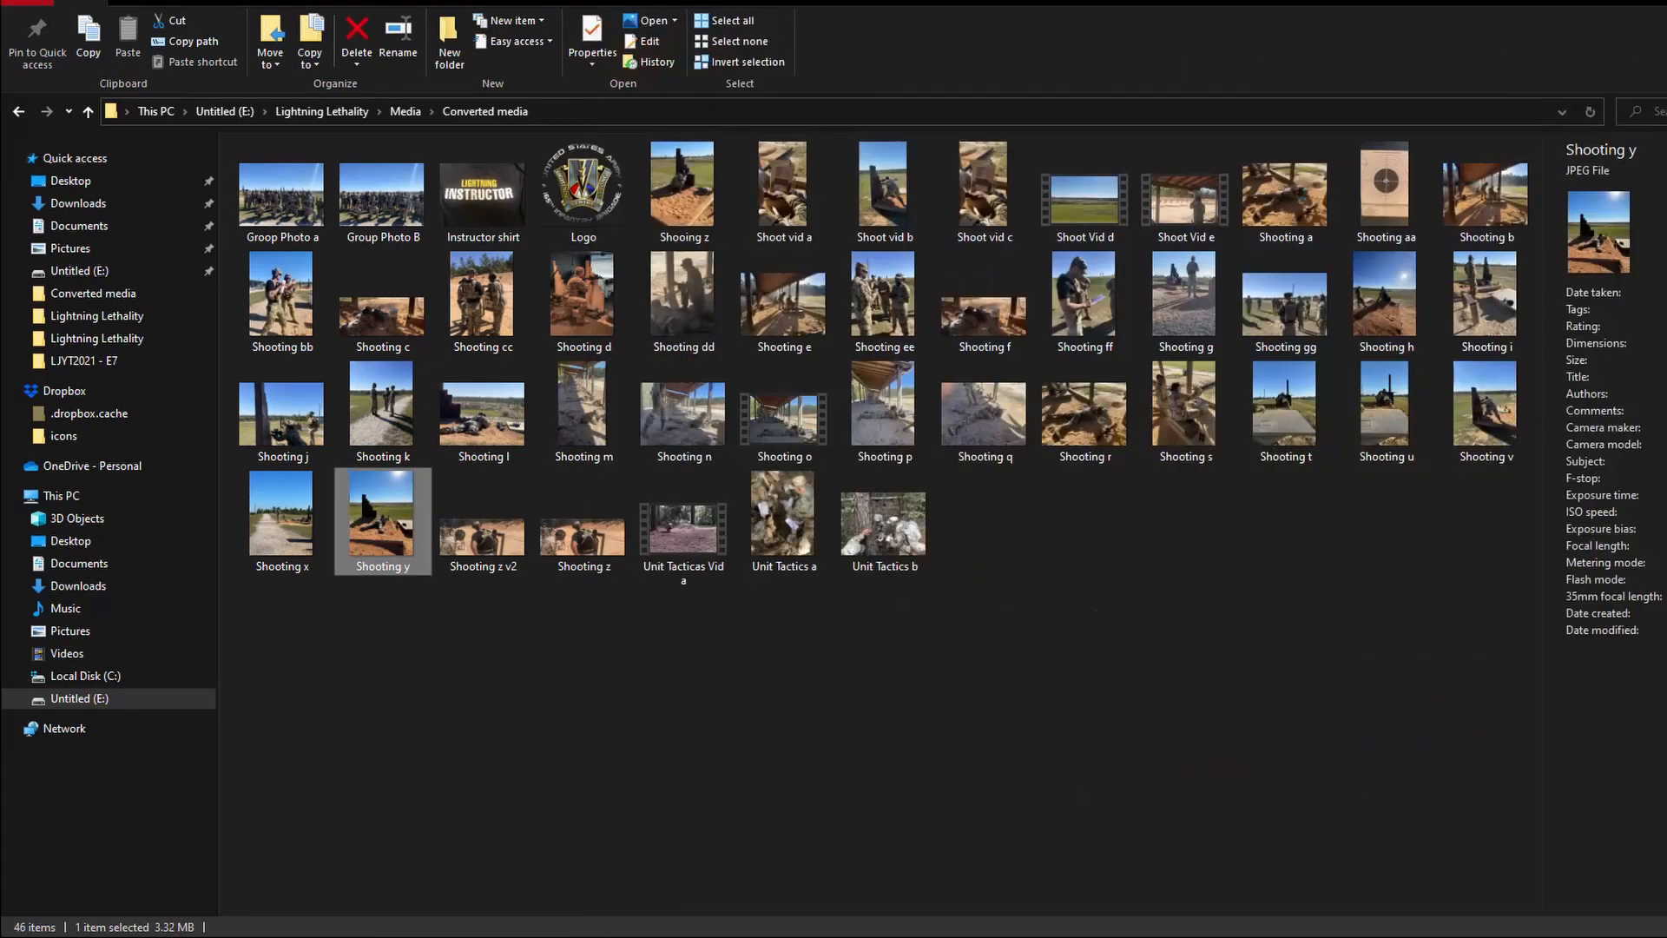
double_click(896, 522)
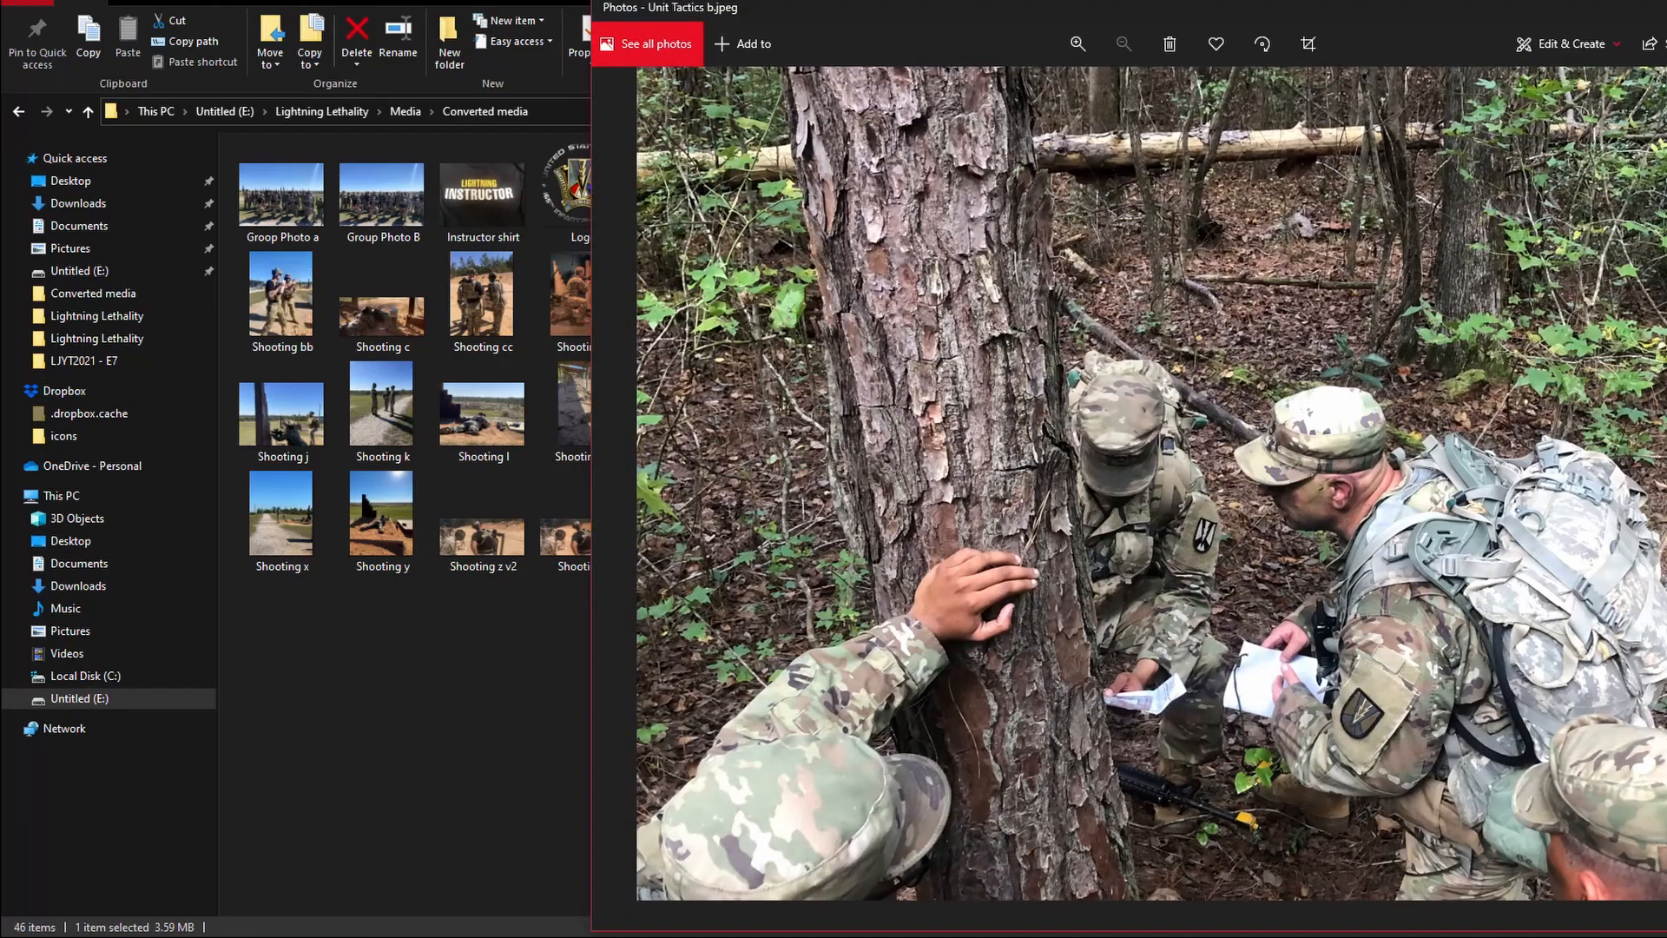
left_click(1664, 7)
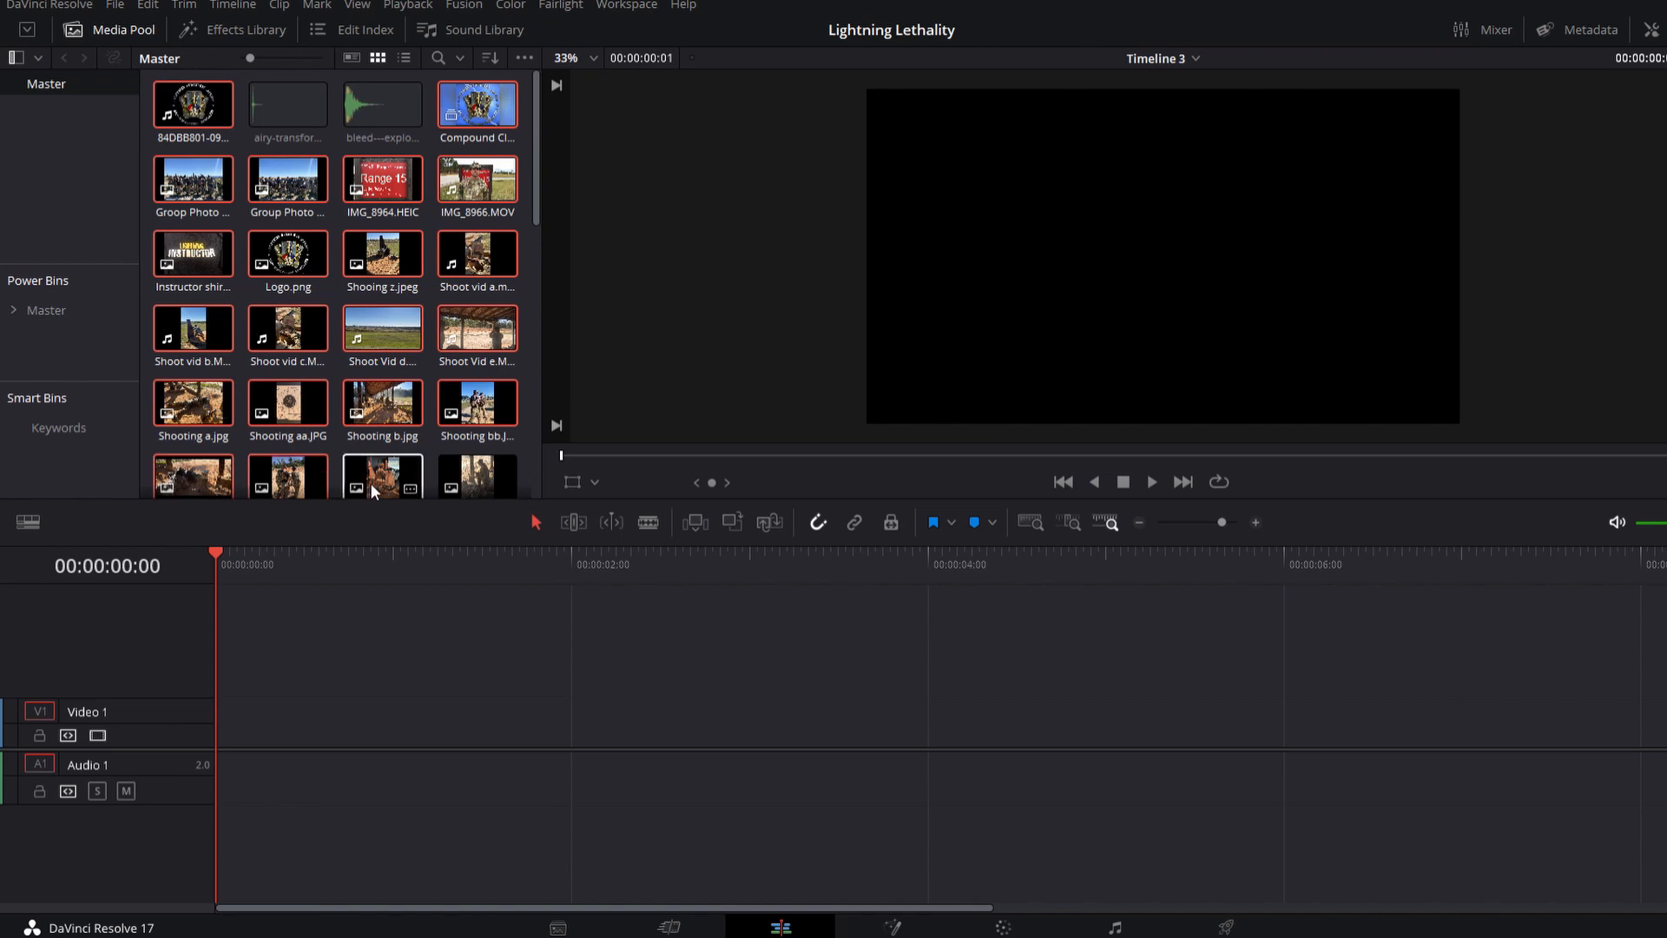
Step: Add the media pool clips to the empty Timeline 3 starting at the beginning
scroll(535, 217, "down", 5)
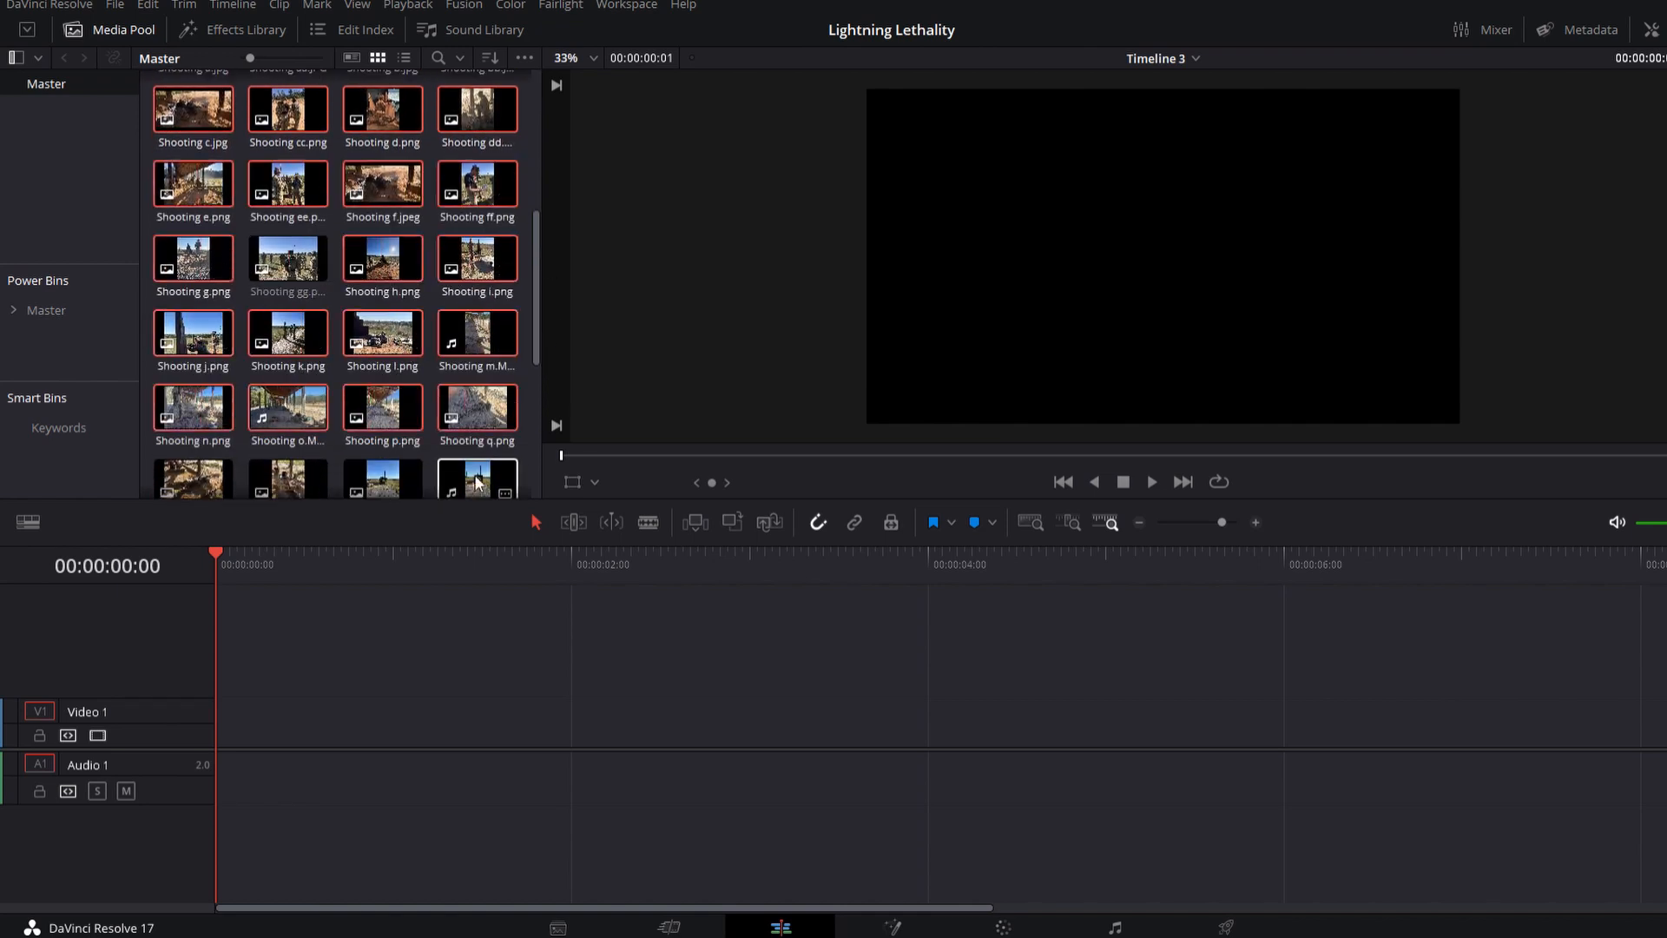
left_click_drag(533, 336, 561, 444)
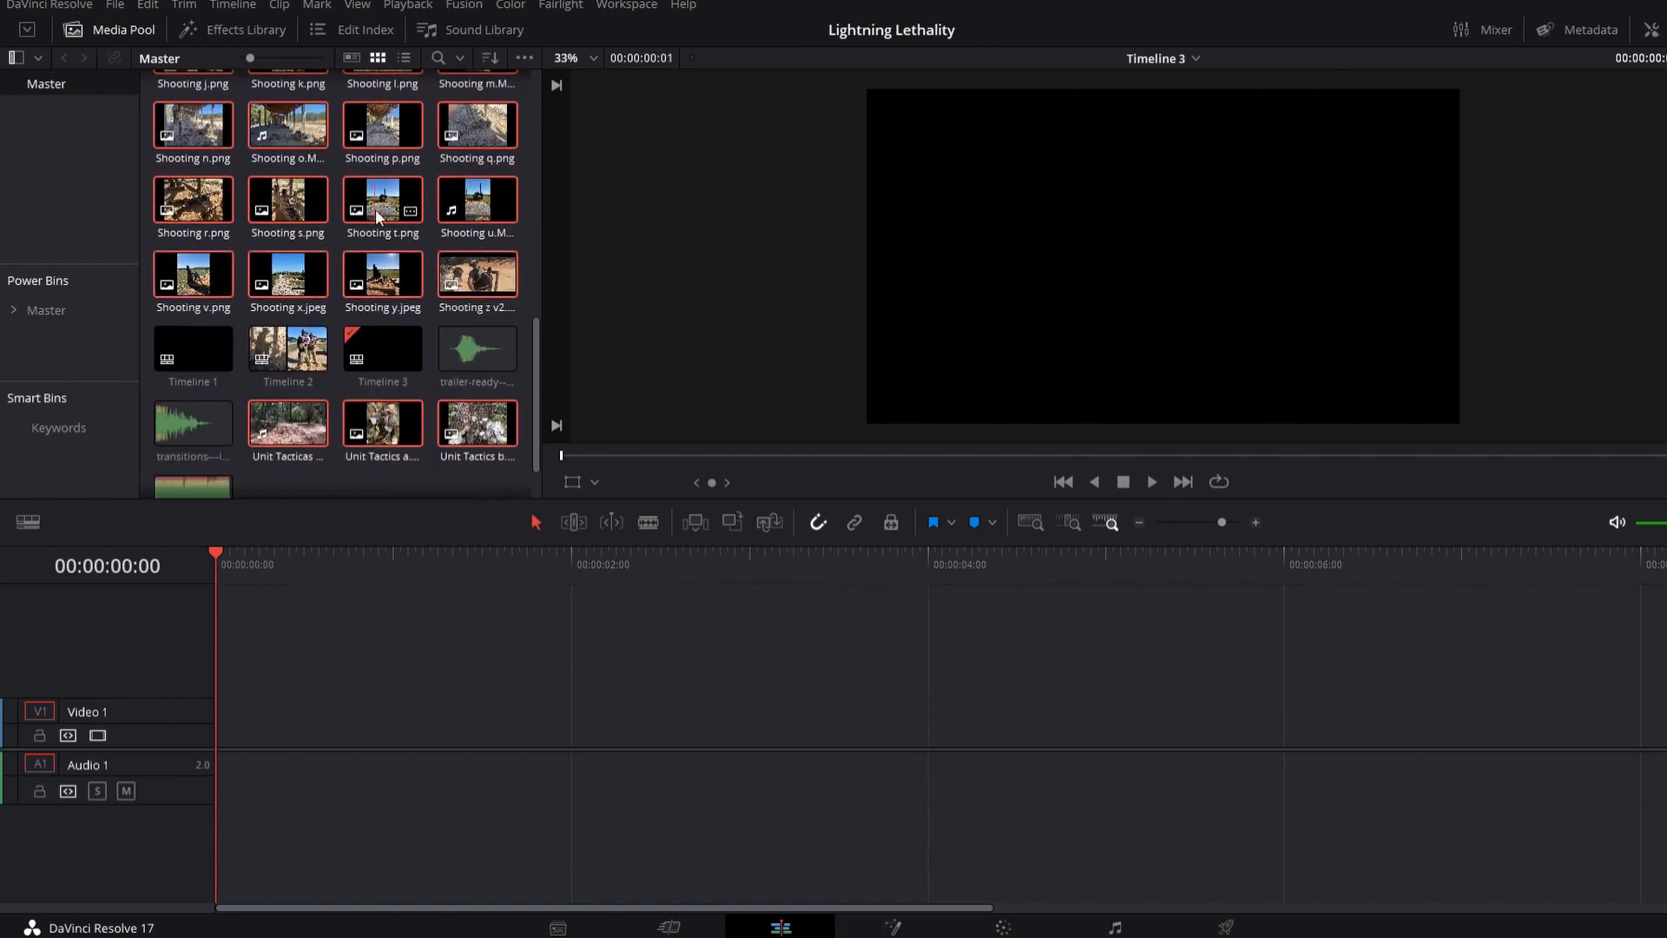
left_click_drag(298, 660, 282, 747)
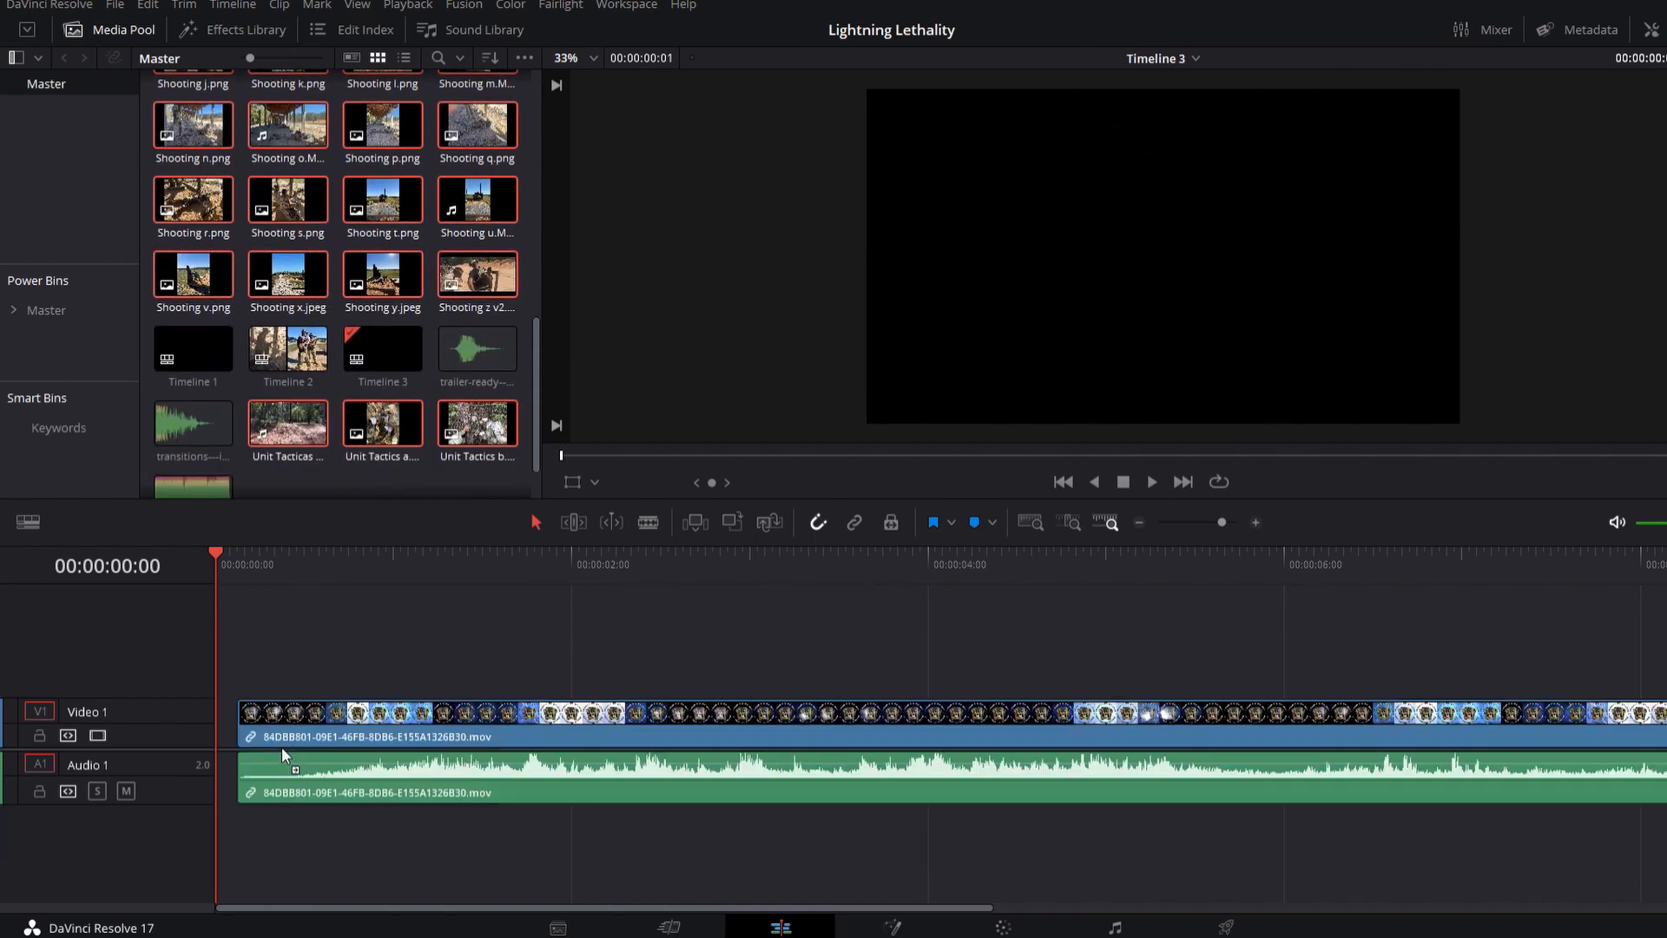
left_click_drag(264, 566, 331, 569)
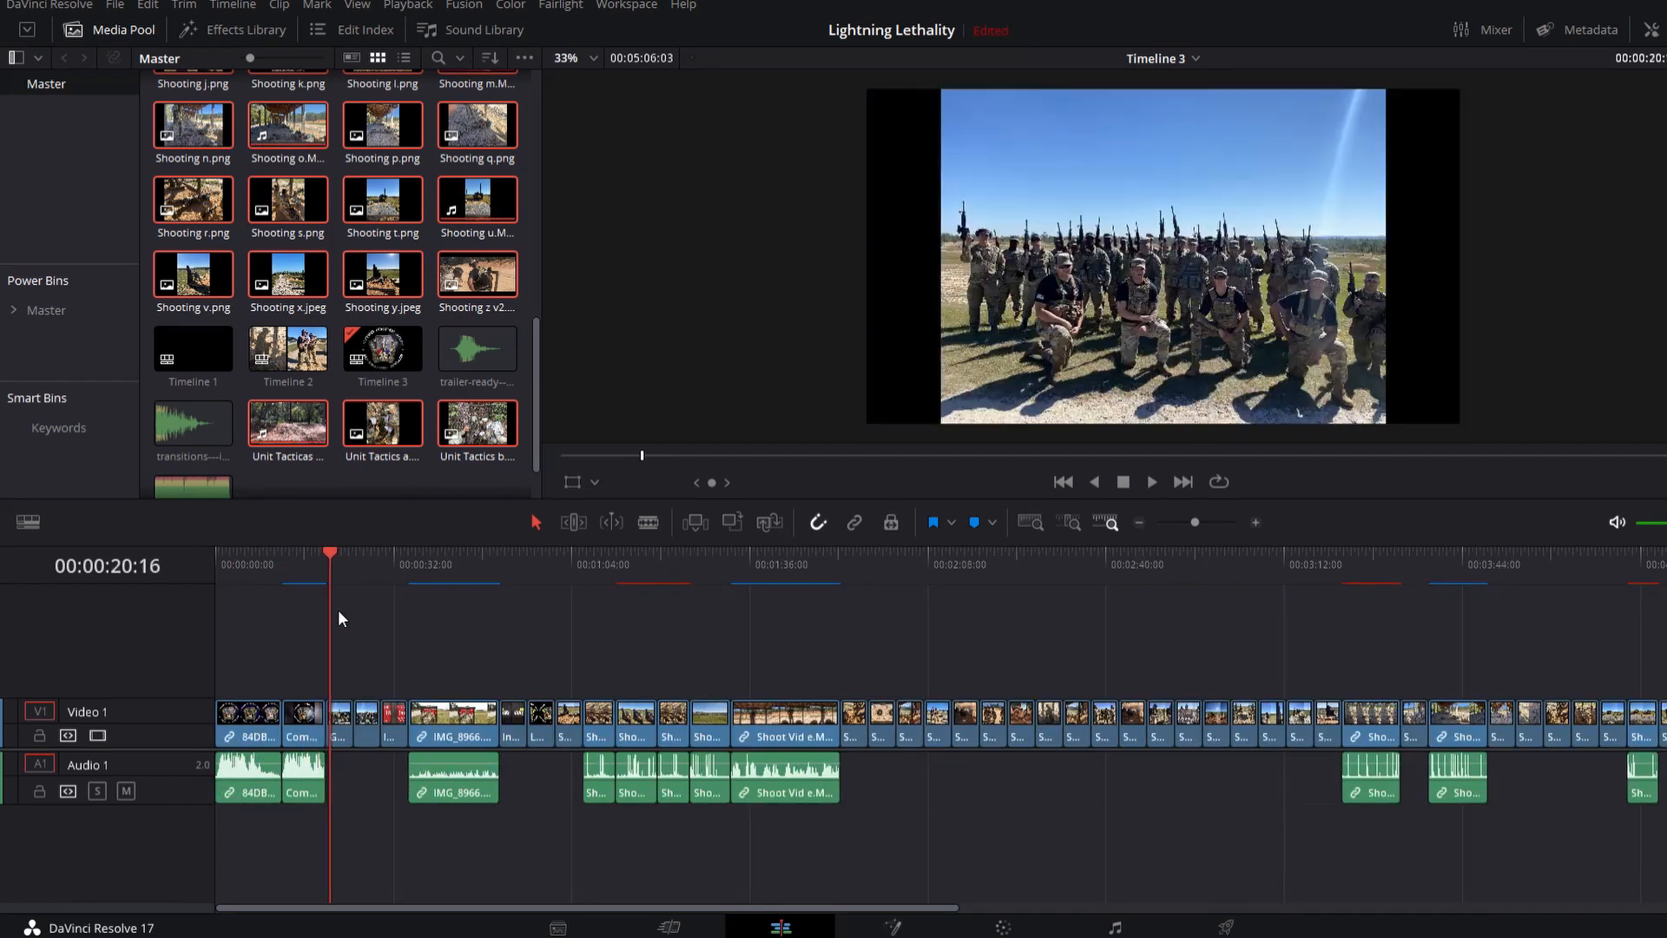
Step: Move the group photo, instructor and IMG_8966 clips up from Video 1 onto a new Video 2 track
left_click_drag(338, 732, 339, 683)
left_click_drag(351, 566, 359, 566)
left_click_drag(368, 732, 401, 691)
left_click_drag(418, 568, 507, 569)
left_click_drag(515, 721, 338, 730)
left_click(532, 568)
left_click(542, 568)
key("Down")
left_click_drag(452, 728, 492, 680)
key("ctrl+z")
left_click(855, 523)
left_click(557, 569)
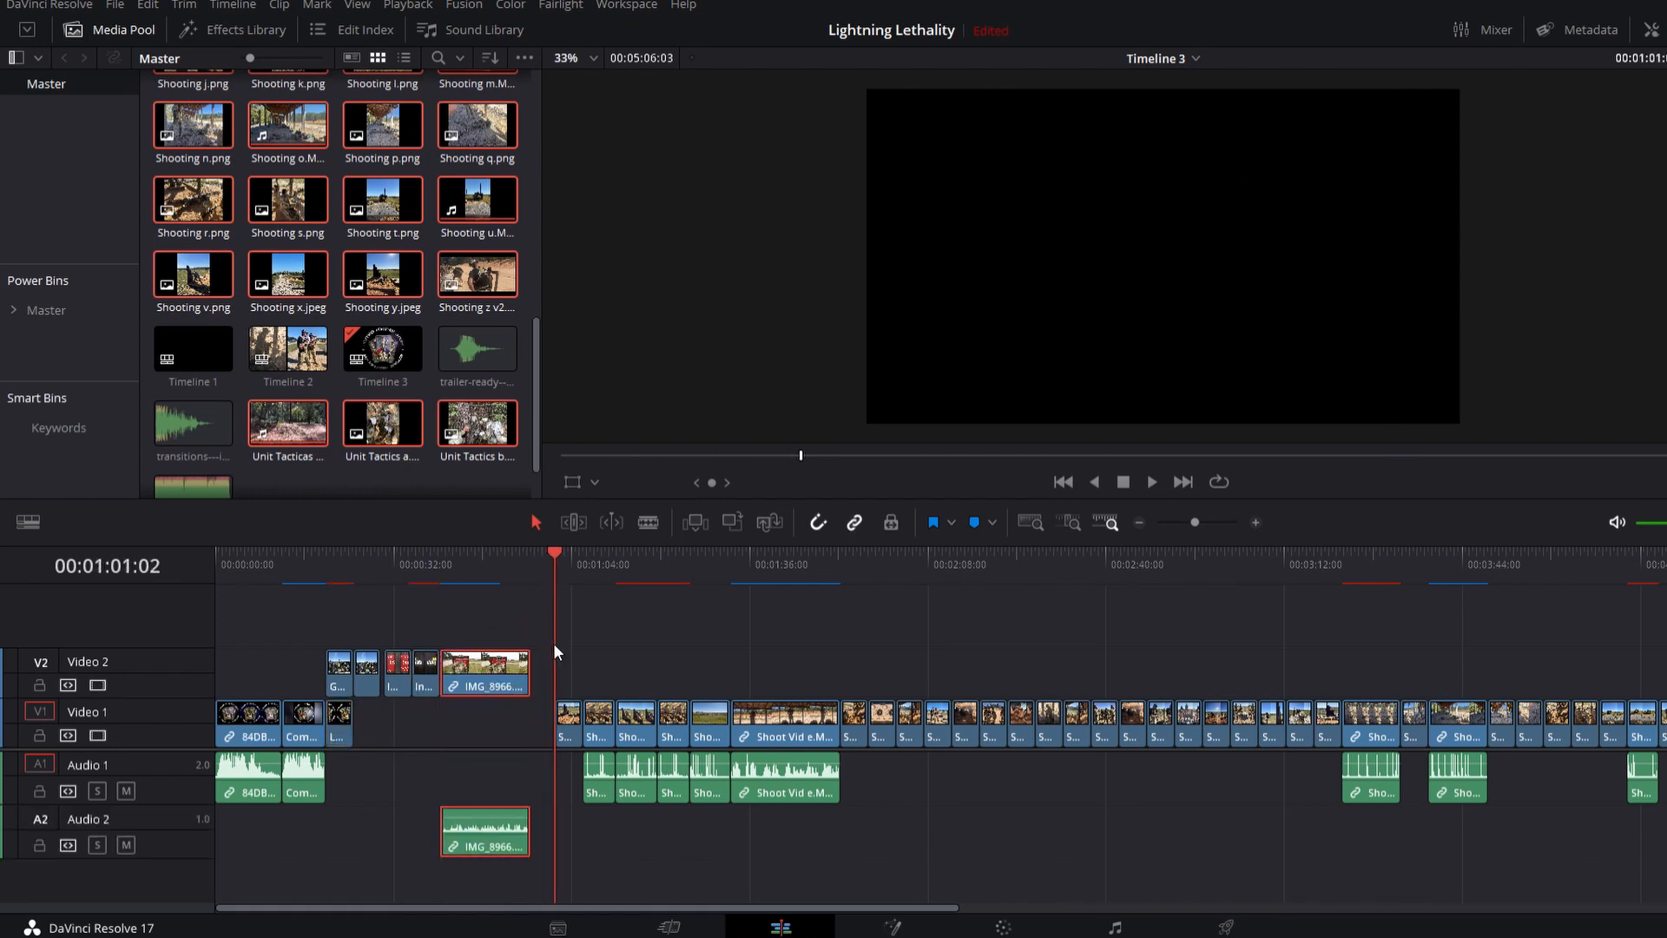
Step: Move the following shooting clips, including Shoot Vid e, up onto a new Video 3 track
left_click_drag(564, 720, 565, 622)
left_click(615, 570)
left_click(636, 569)
left_click_drag(593, 722, 639, 627)
left_click(689, 569)
left_click_drag(672, 728, 700, 627)
left_click_drag(718, 749, 774, 739)
left_click(842, 569)
left_click_drag(855, 829, 855, 747)
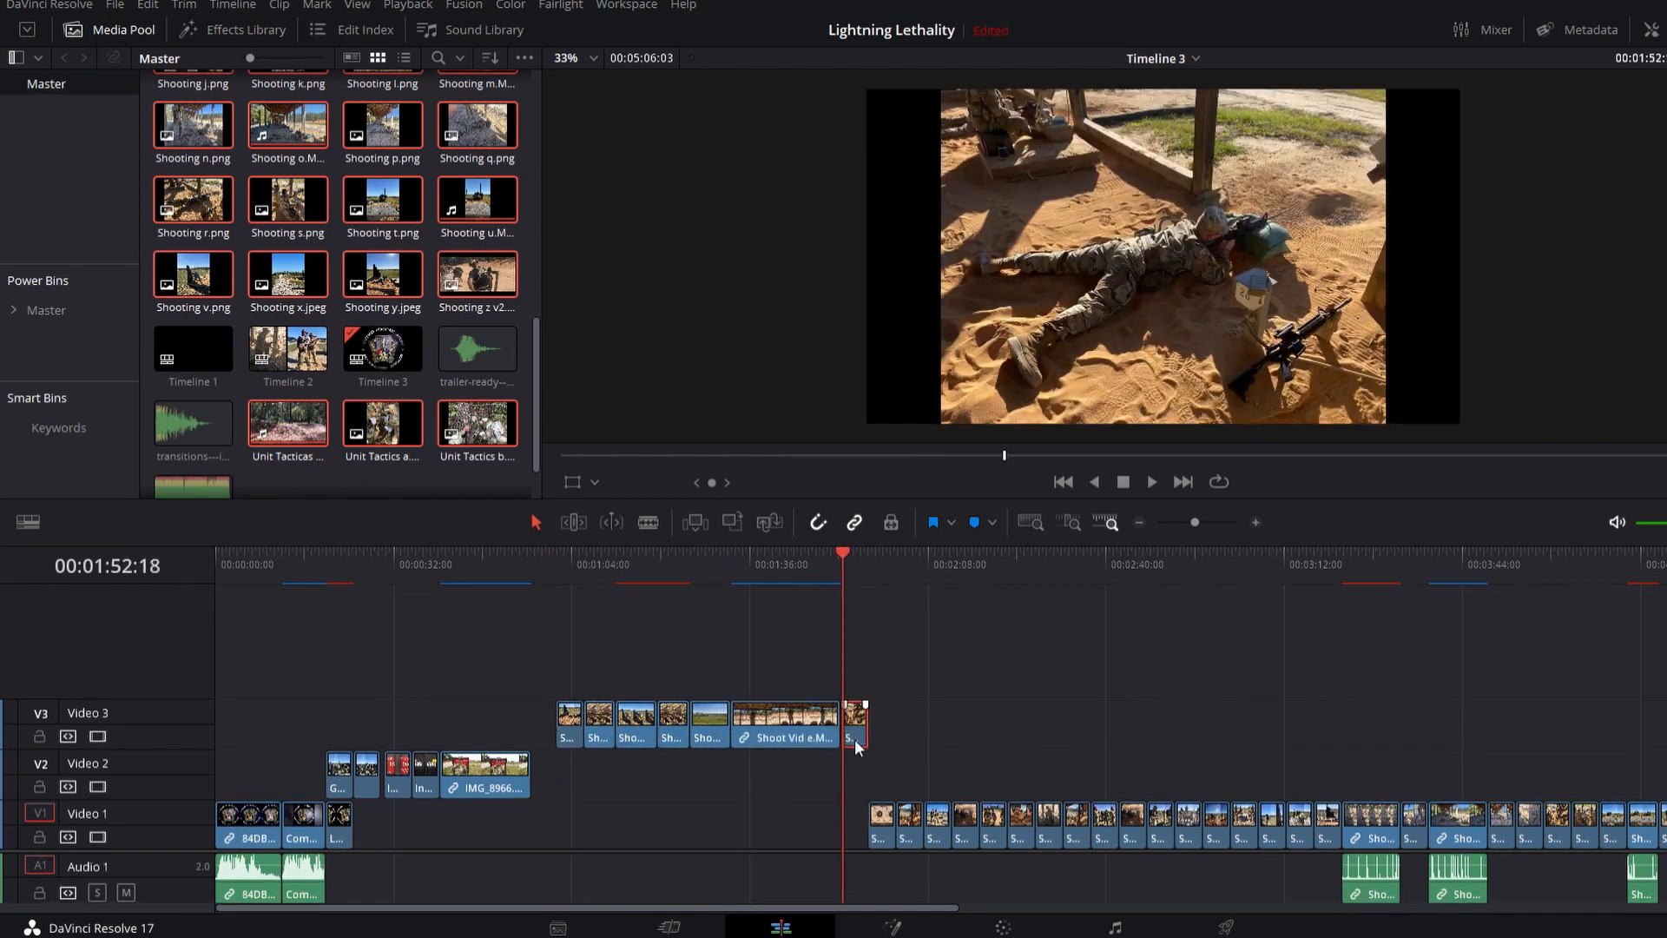
key("Down")
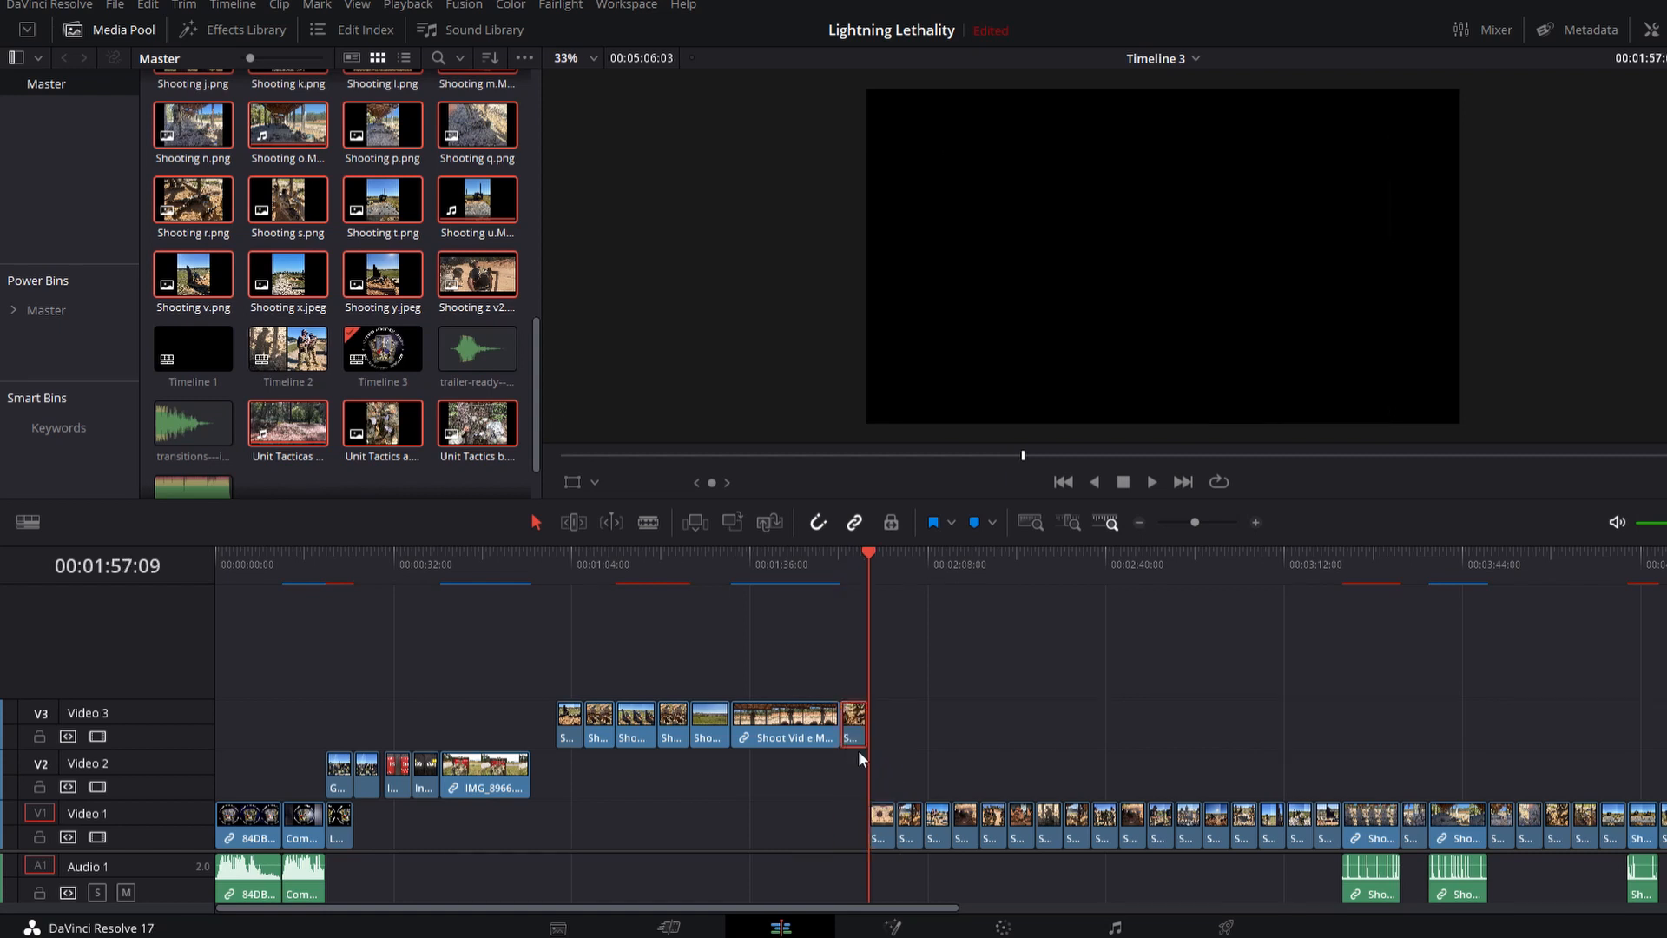
Step: Move the next few shooting clips from Video 1 up onto the end of Video 3
left_click(881, 821)
left_click_drag(880, 822, 884, 738)
left_click_drag(909, 829, 940, 739)
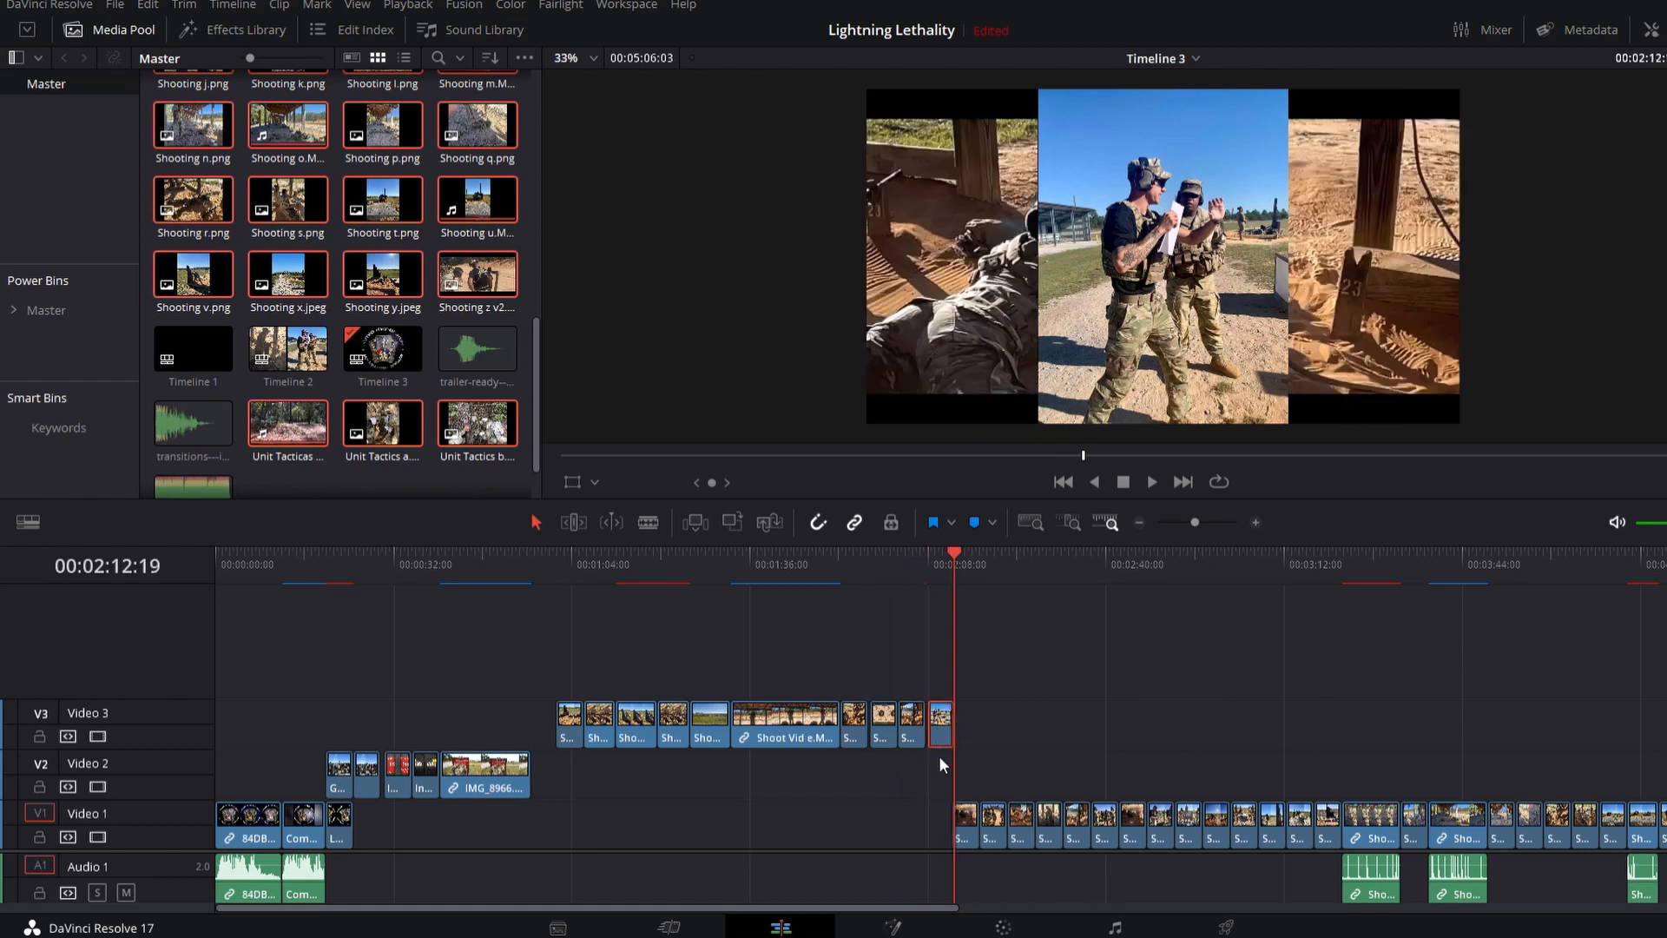
left_click_drag(967, 812, 966, 738)
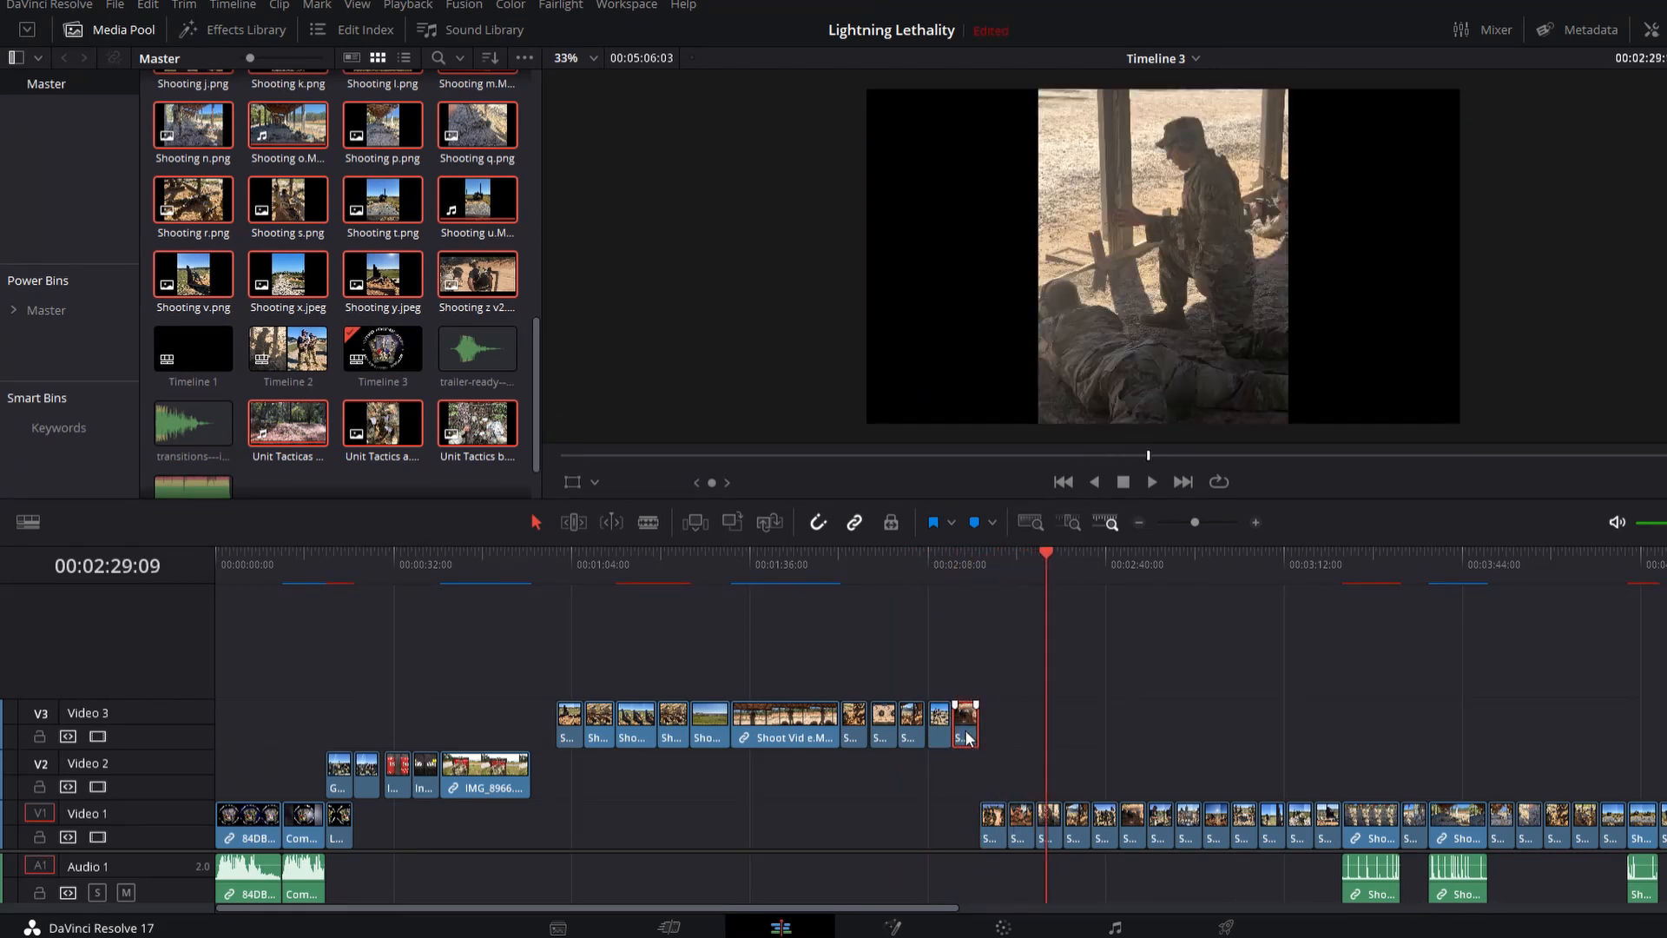
Step: Select the remaining batches of shooting clips on Video 1 and move them onto Video 3 after the existing ones
left_click_drag(929, 798, 1218, 601)
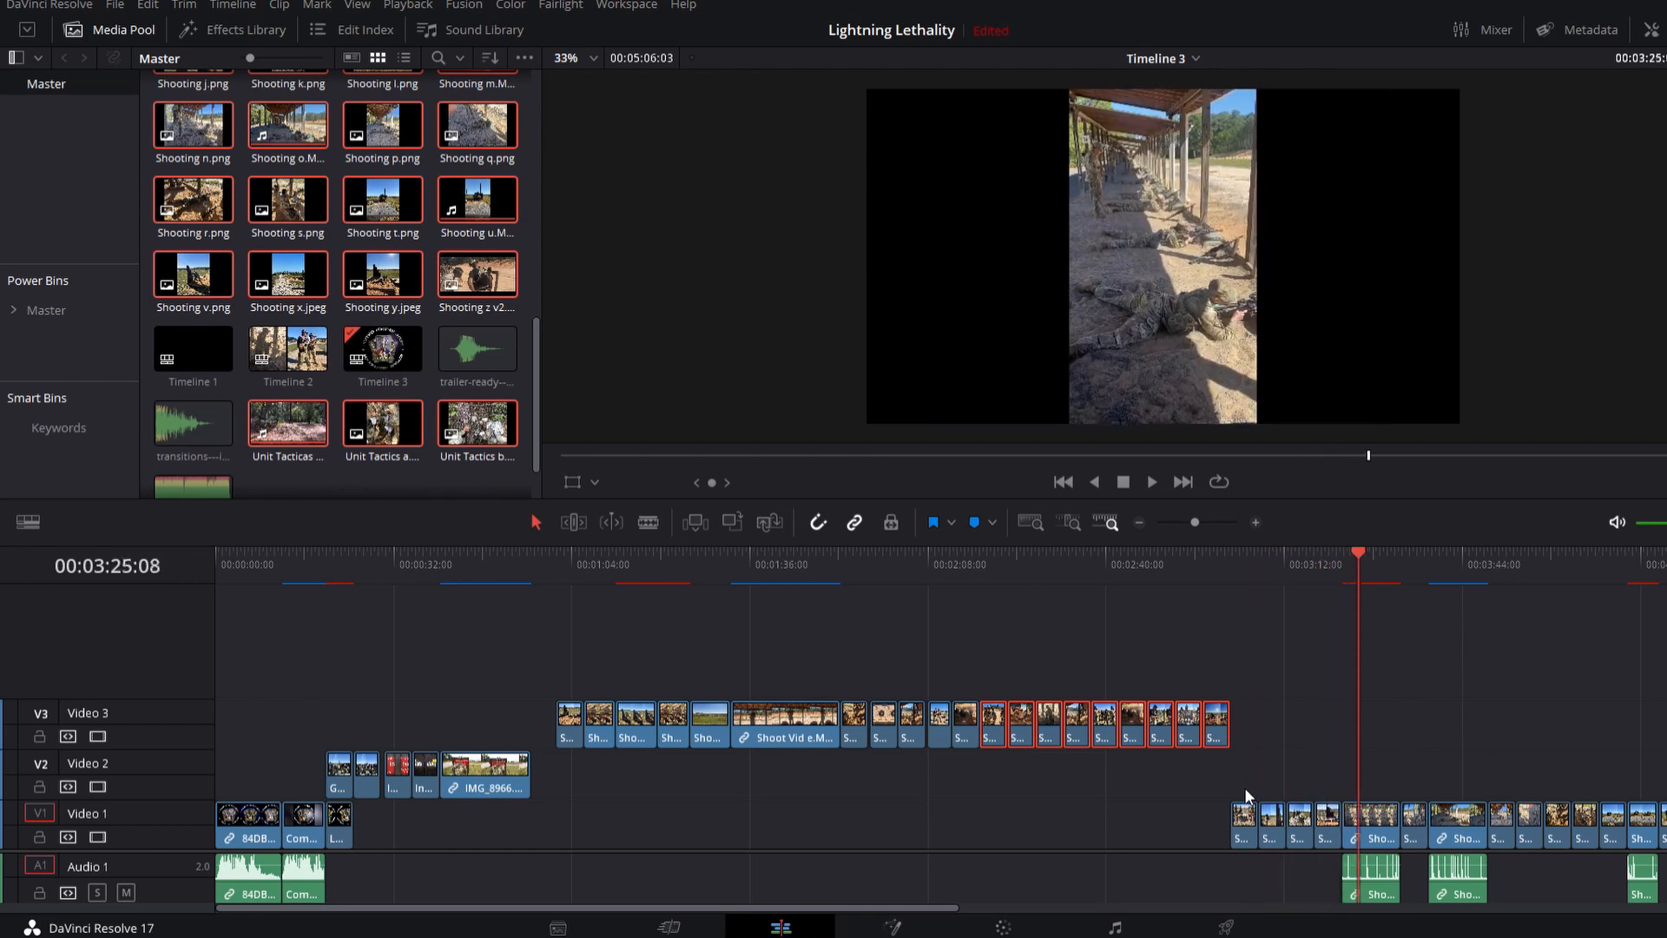
left_click_drag(1200, 817, 546, 714)
scroll(675, 858, "down", 1)
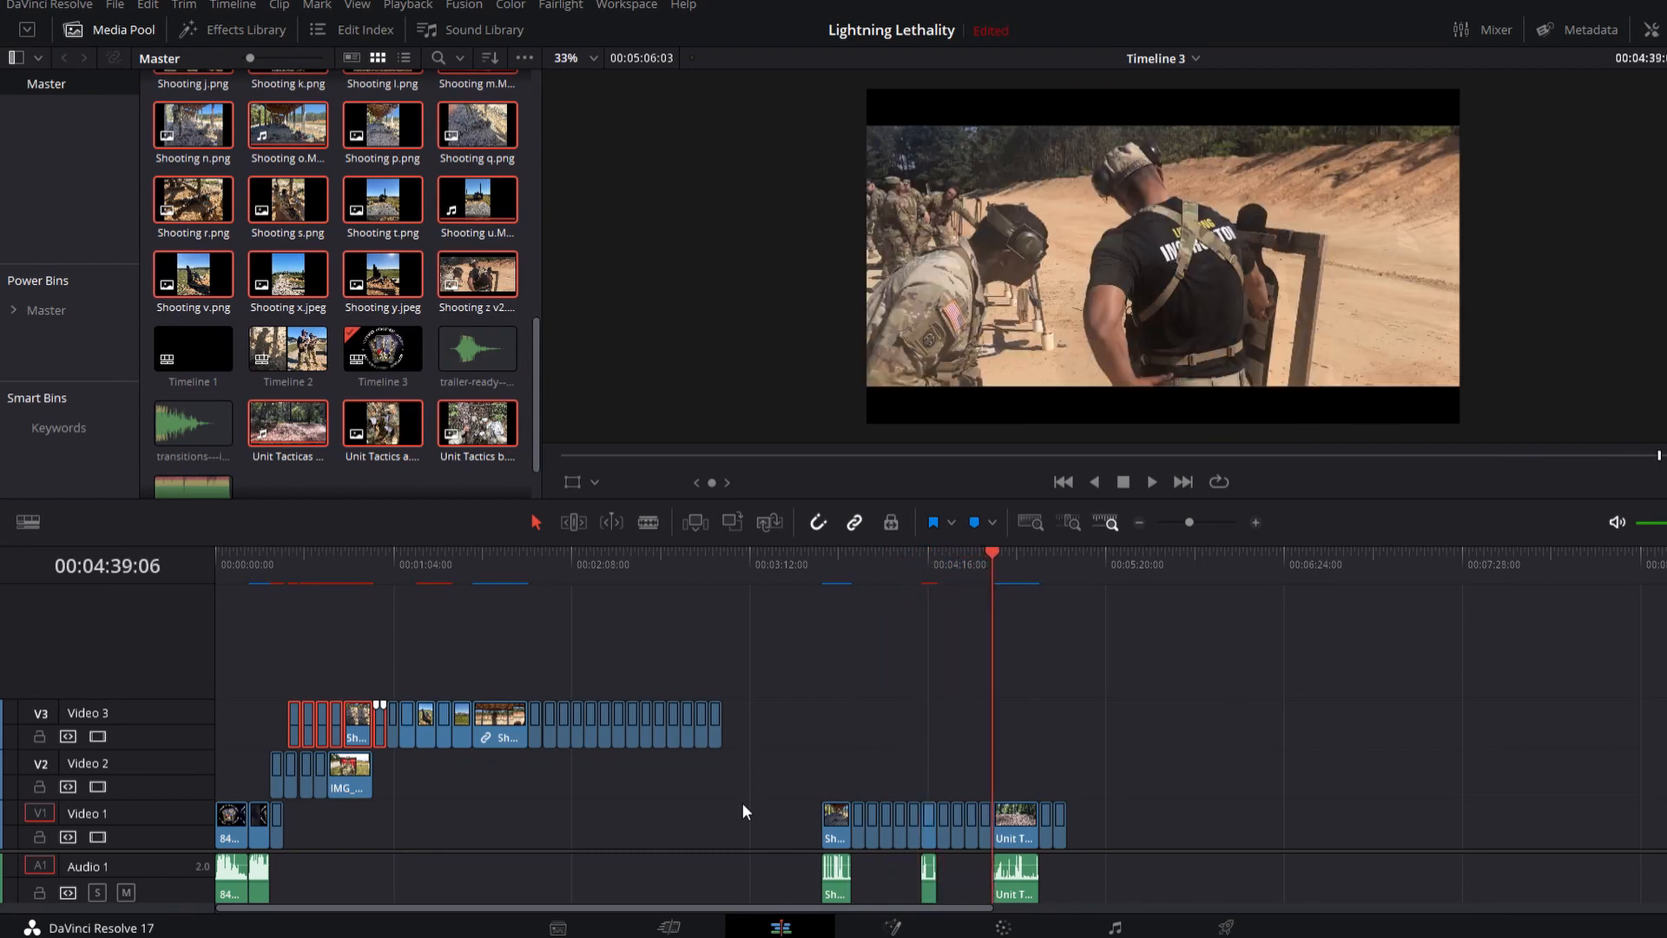
left_click_drag(748, 810, 884, 725)
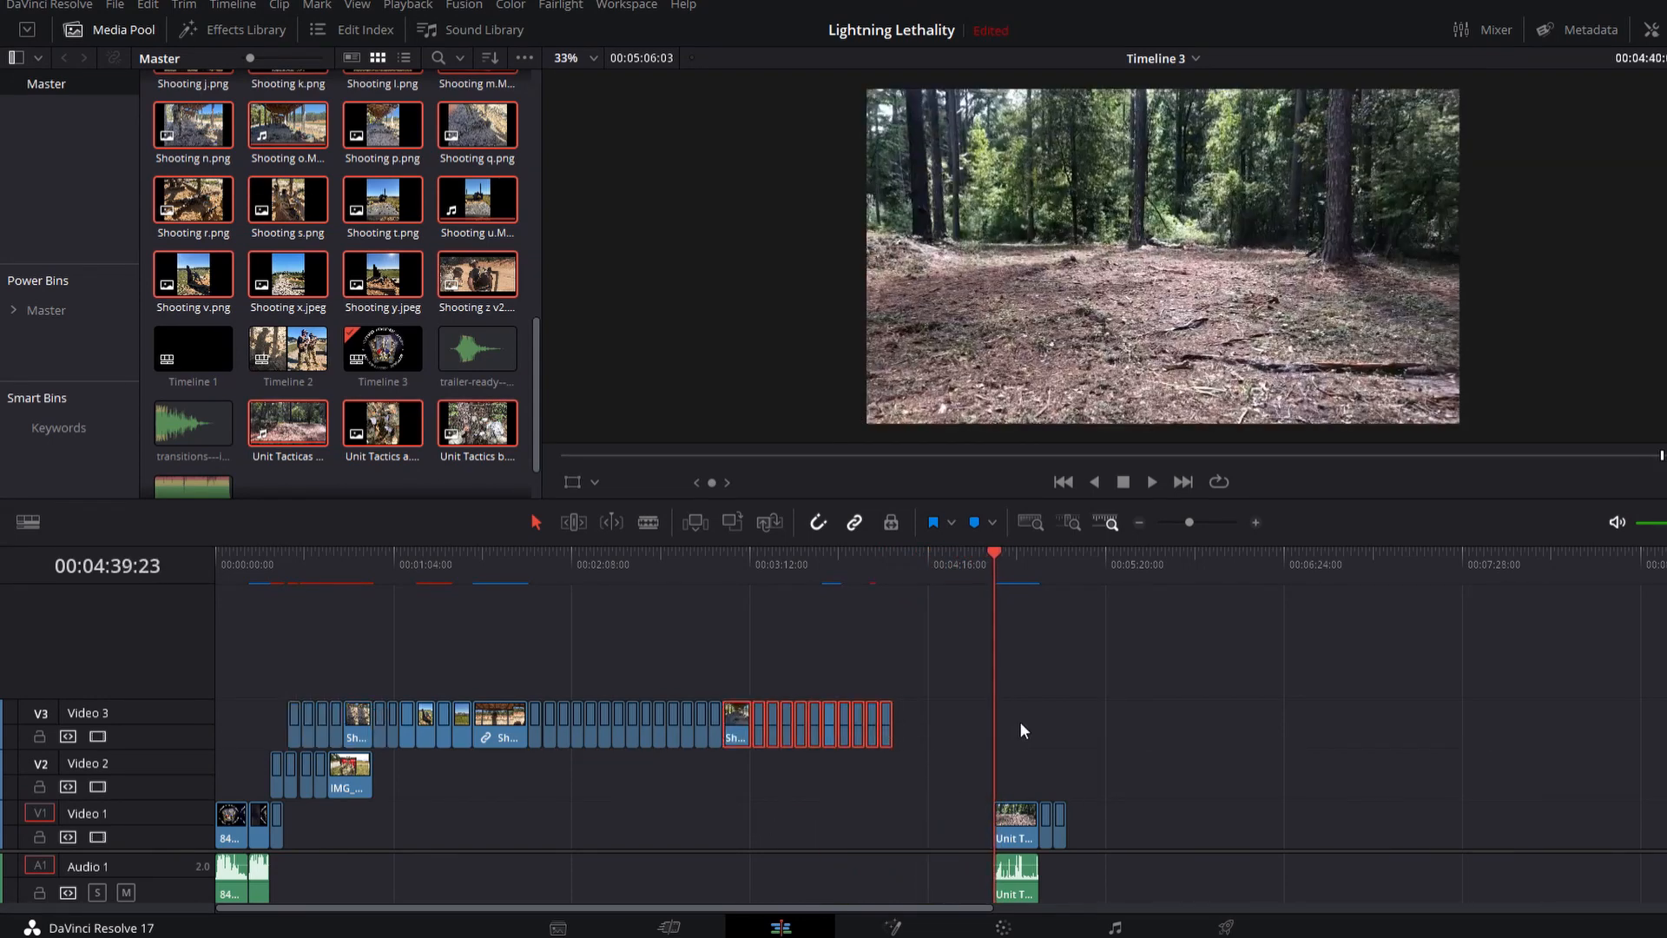
left_click_drag(1036, 831, 937, 698)
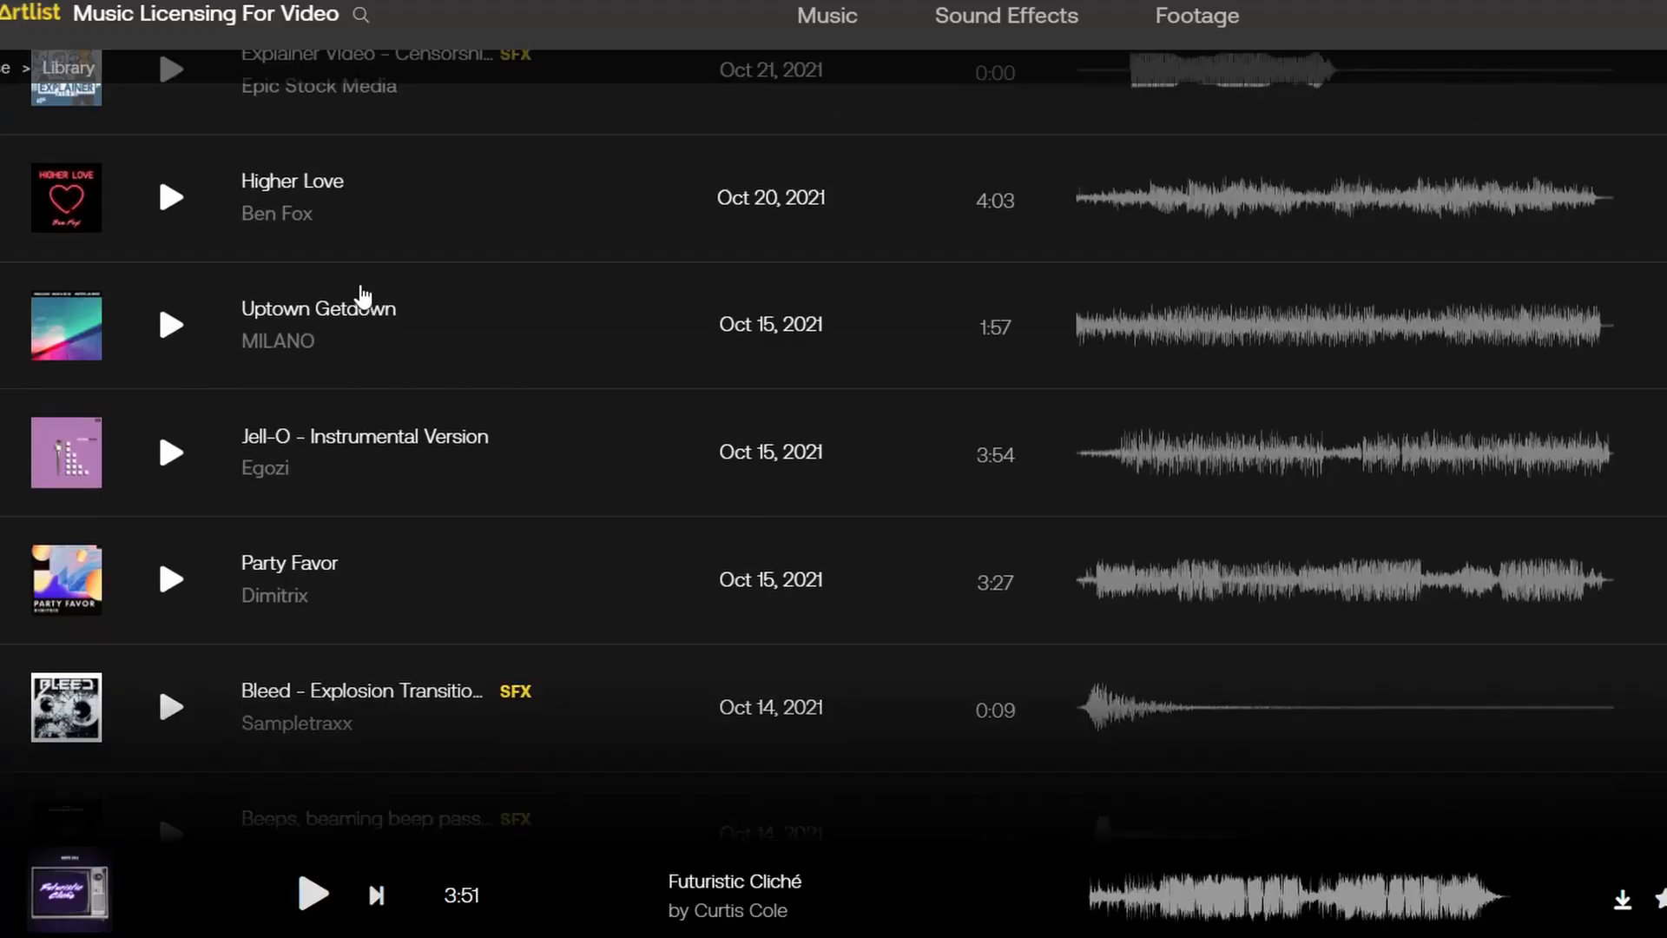
Step: Browse the Artlist music licensing library for a suitable track
scroll(363, 297, "up", 2)
scroll(363, 297, "up", 5)
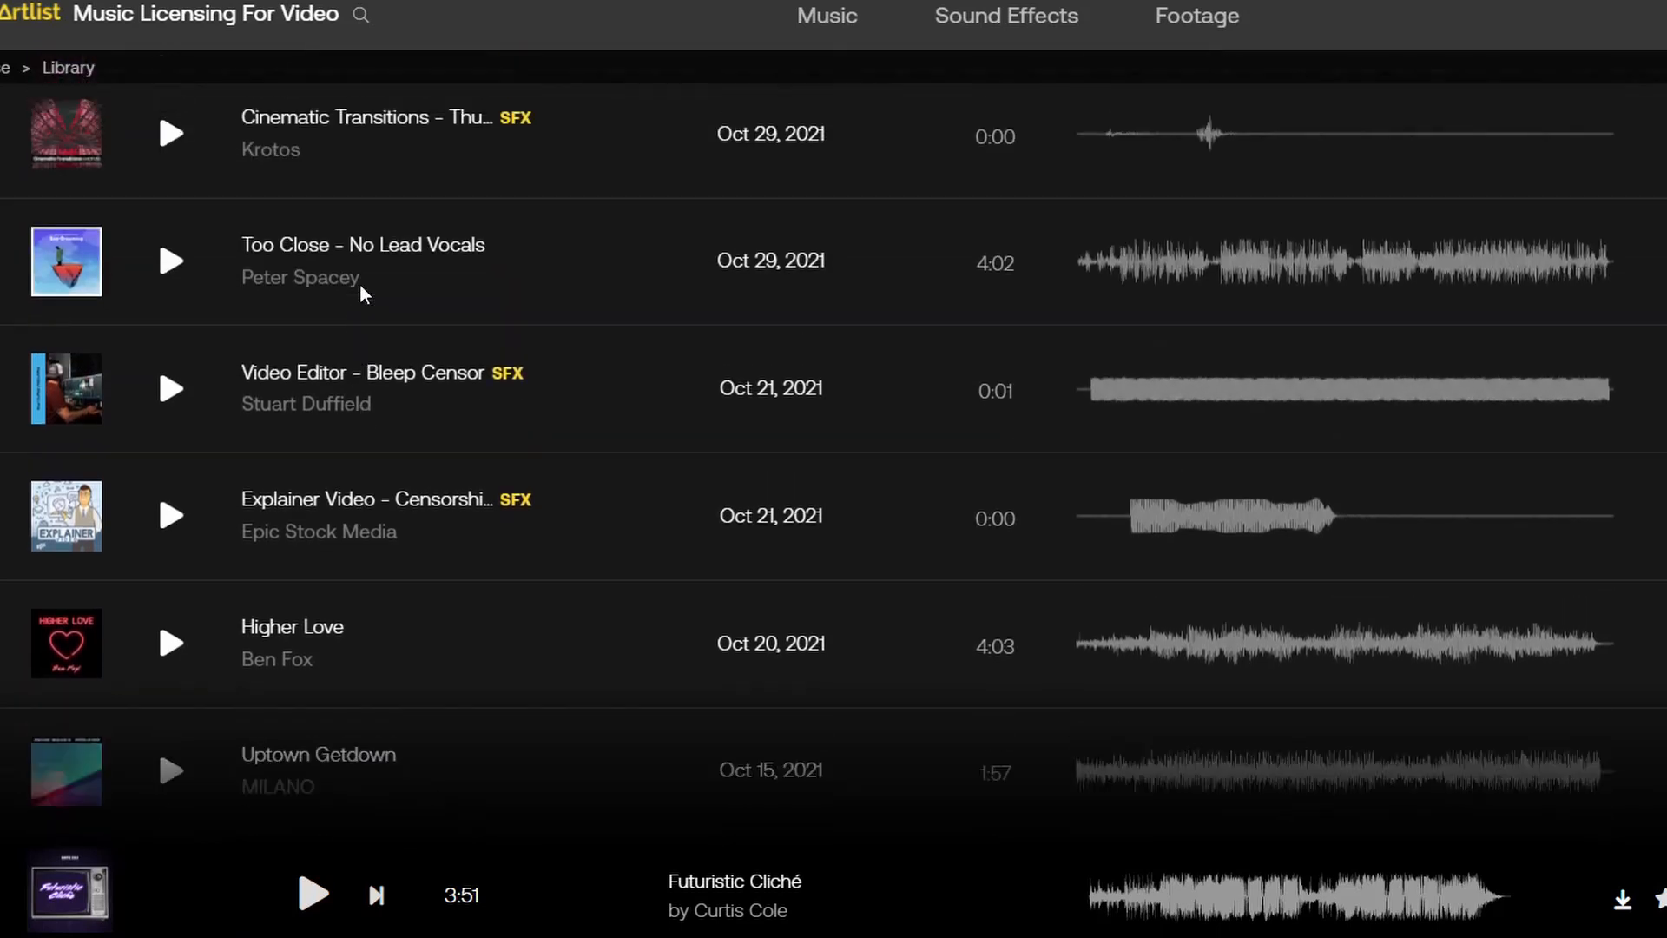
scroll(363, 297, "up", 5)
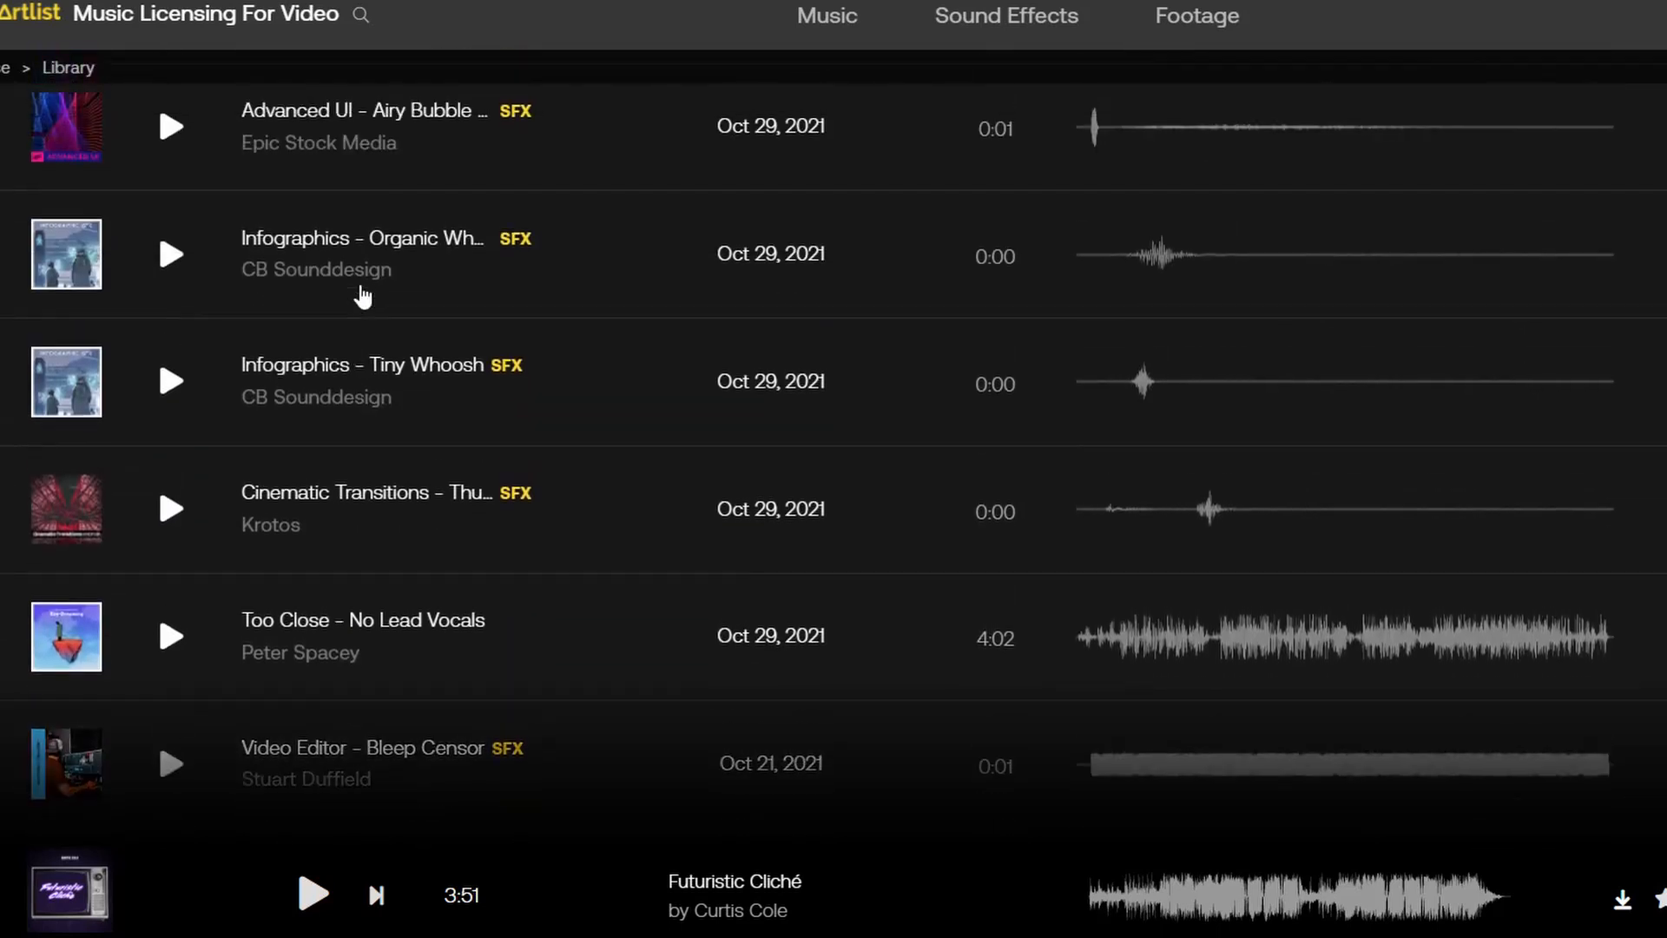
scroll(363, 295, "up", 5)
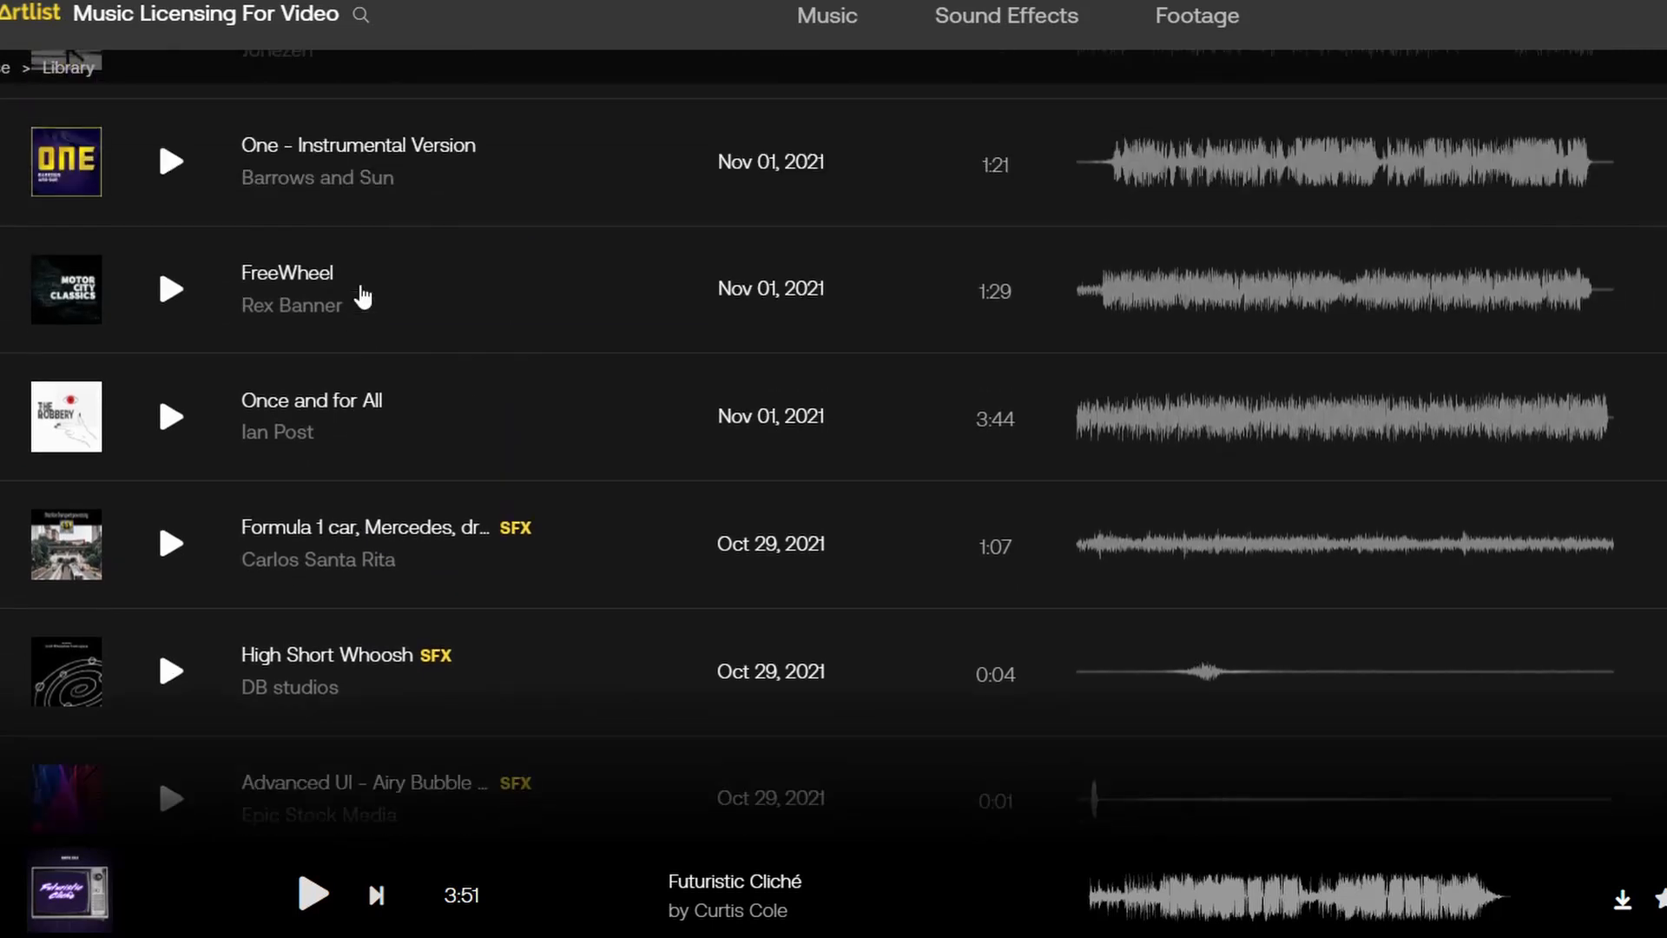
scroll(363, 295, "up", 3)
scroll(363, 295, "up", 1)
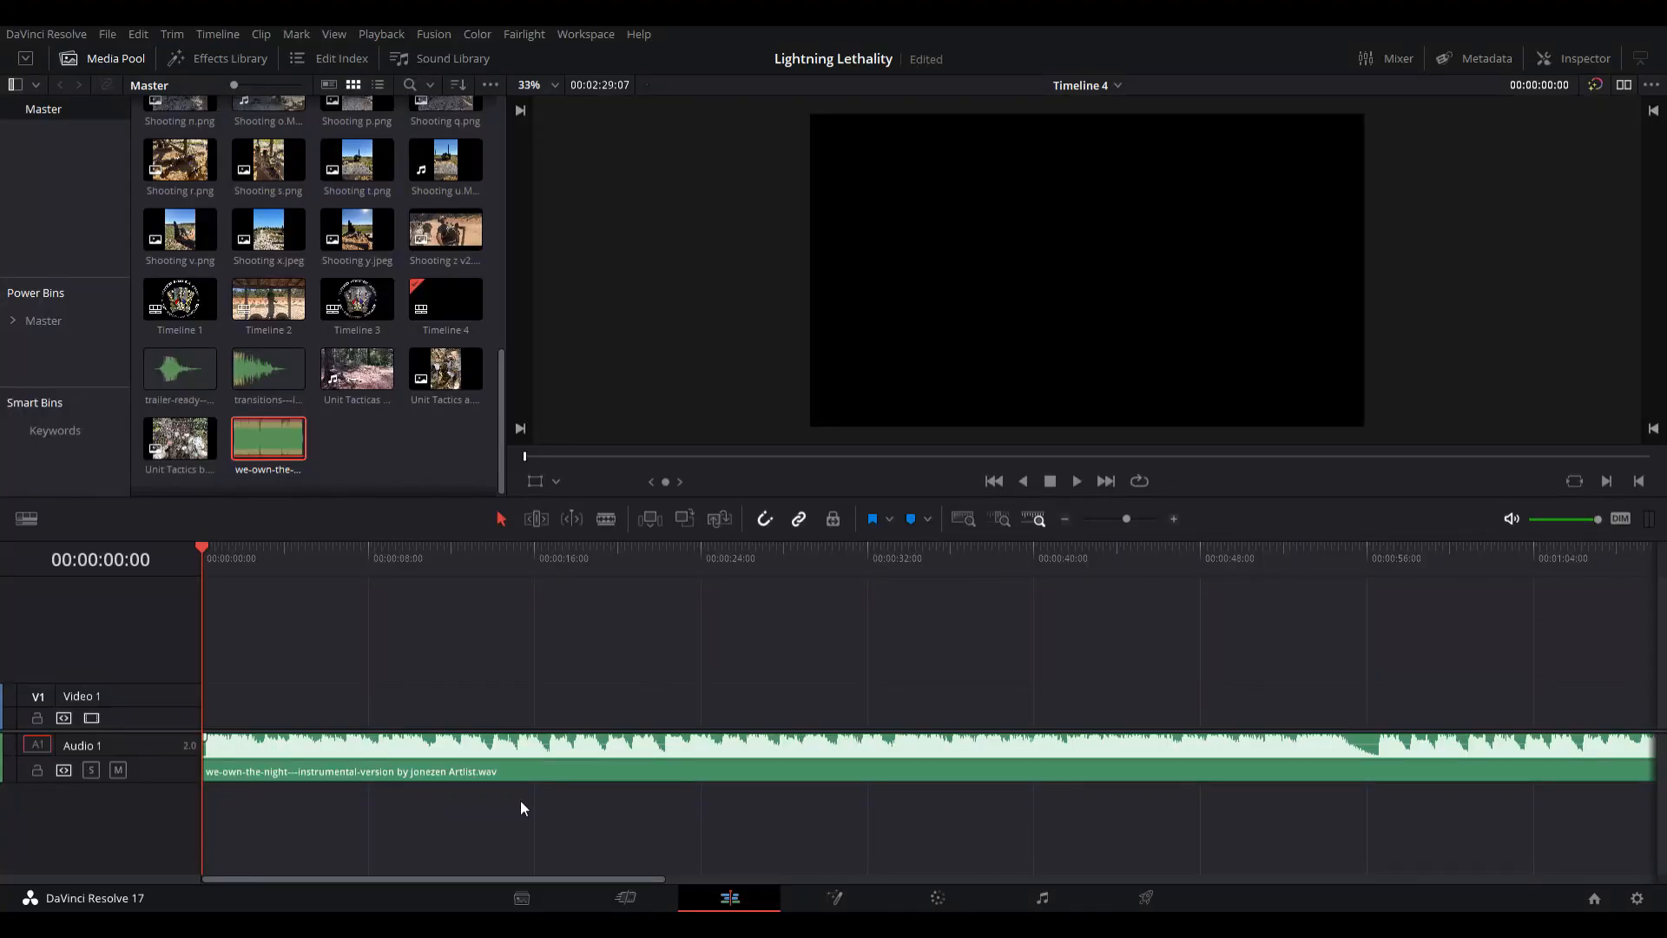
Step: Play back the we-own-the-night music edit on Timeline 4 and the finished Timeline 1
key("ctrl+minus")
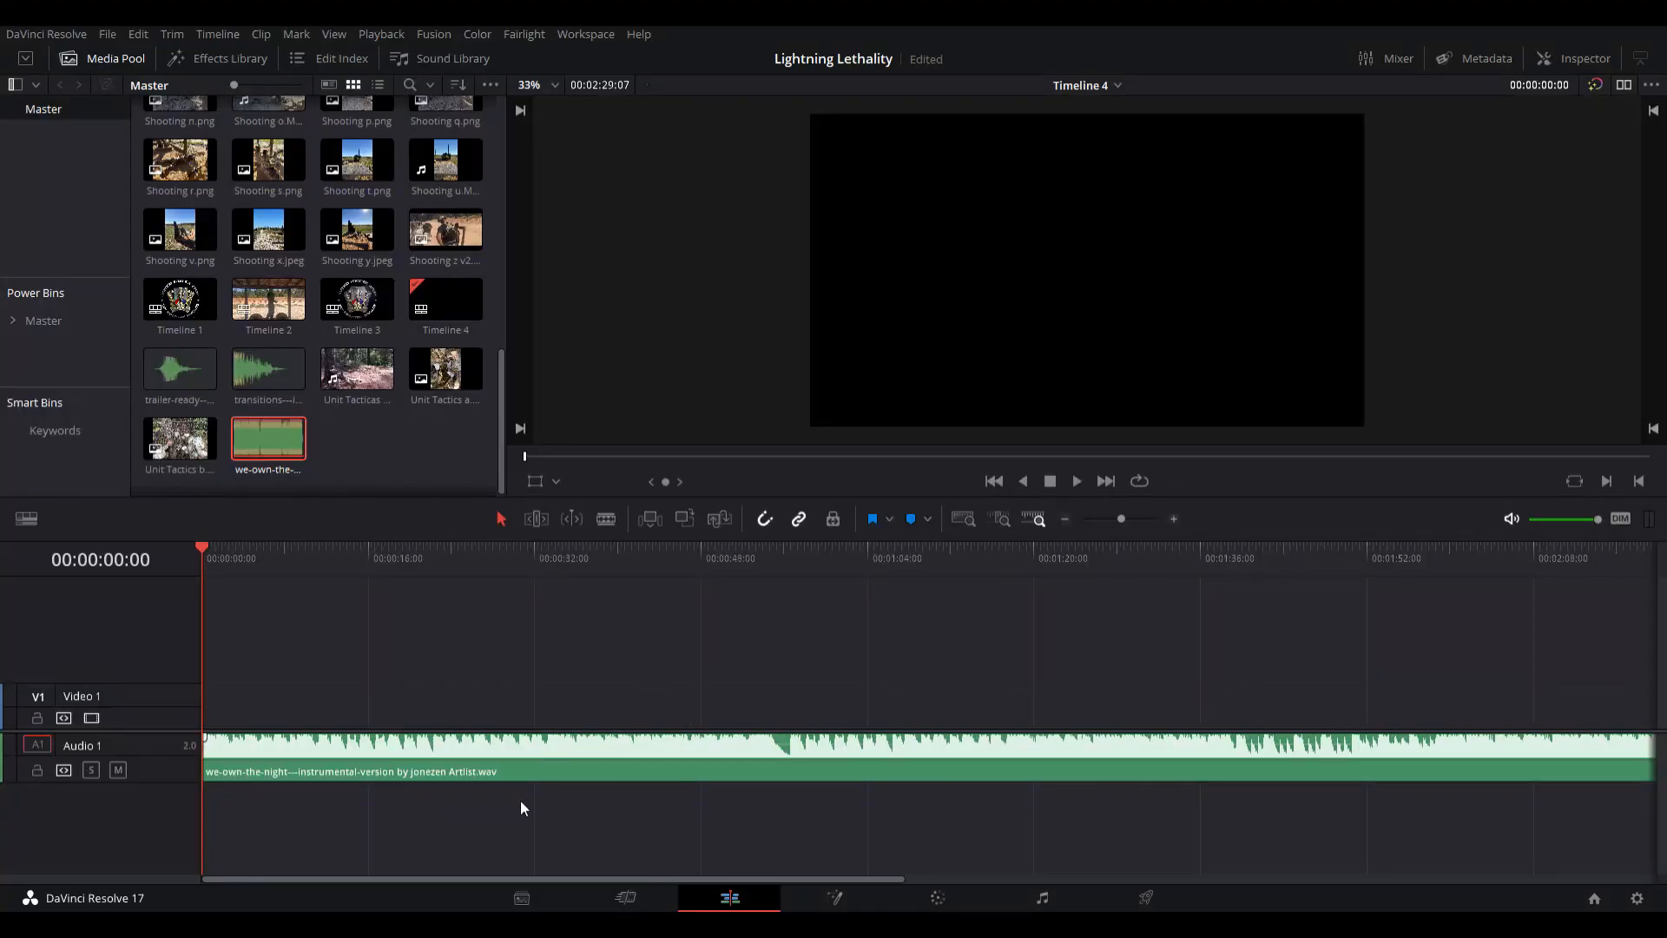
key("ctrl+minus")
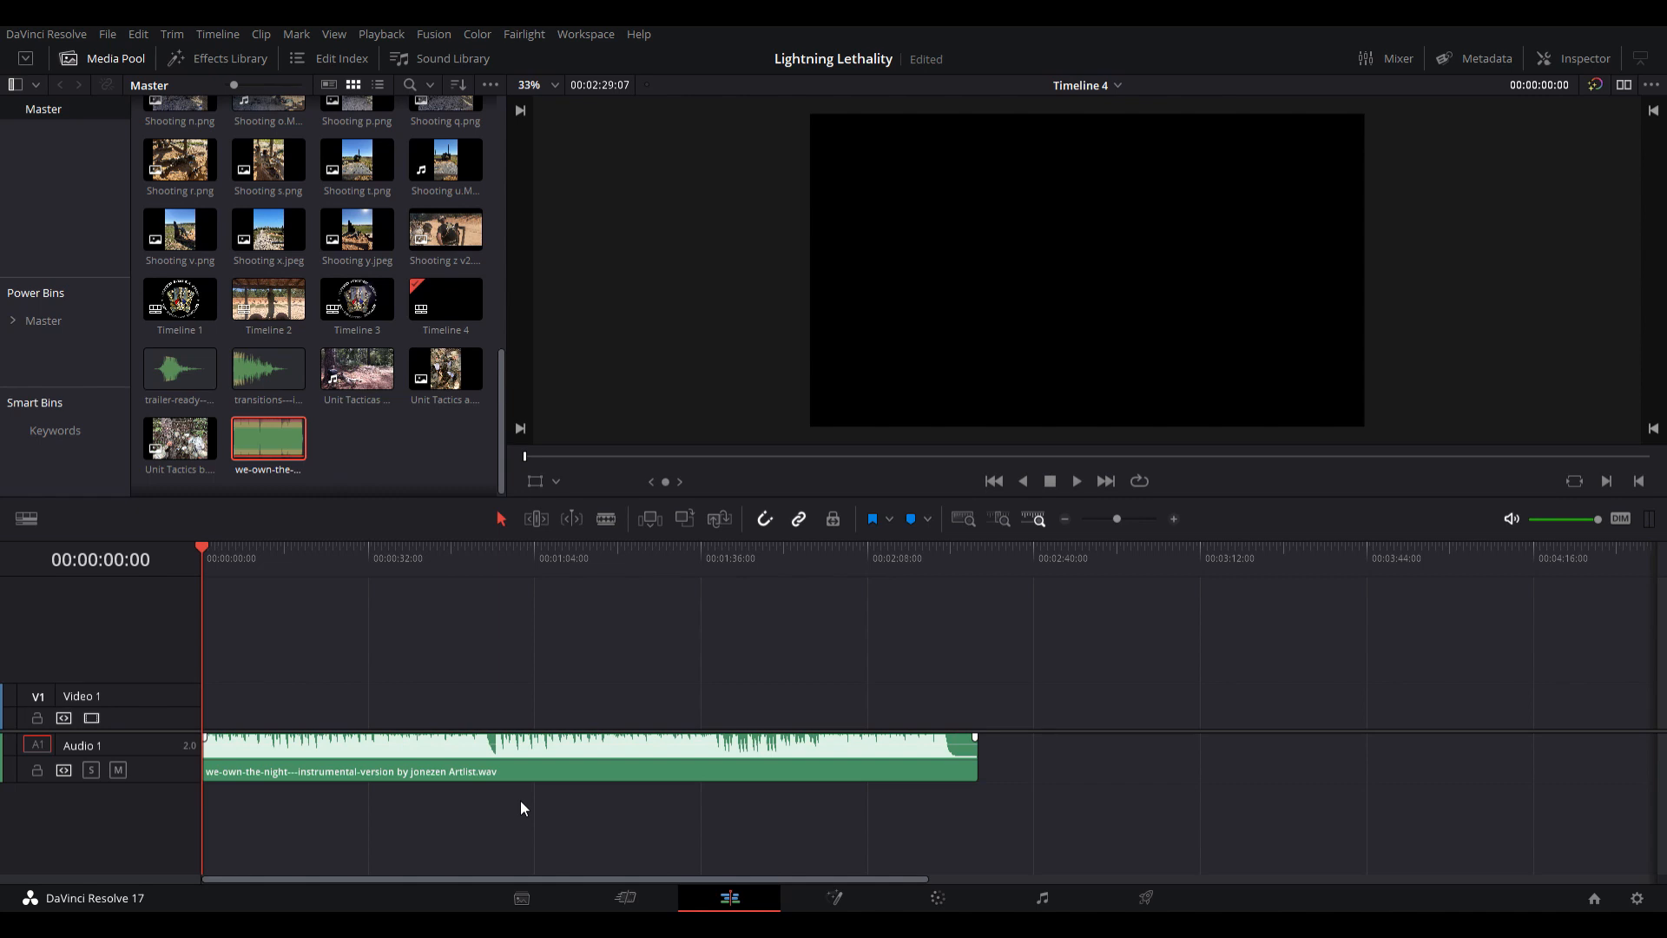
key("space")
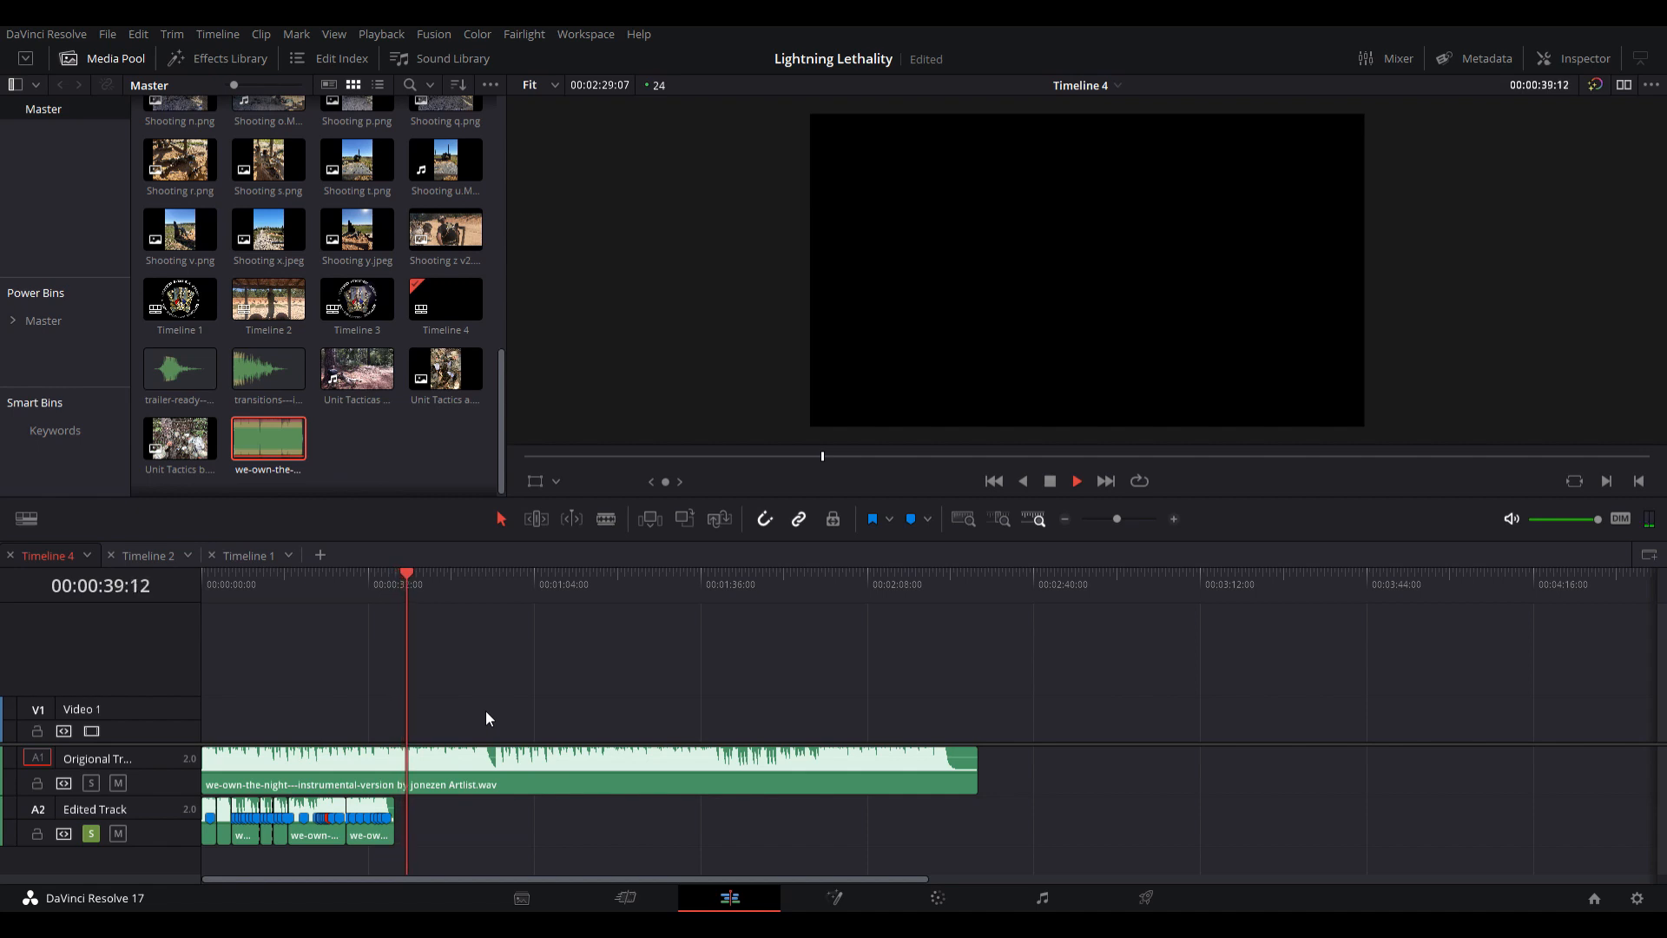
key("space")
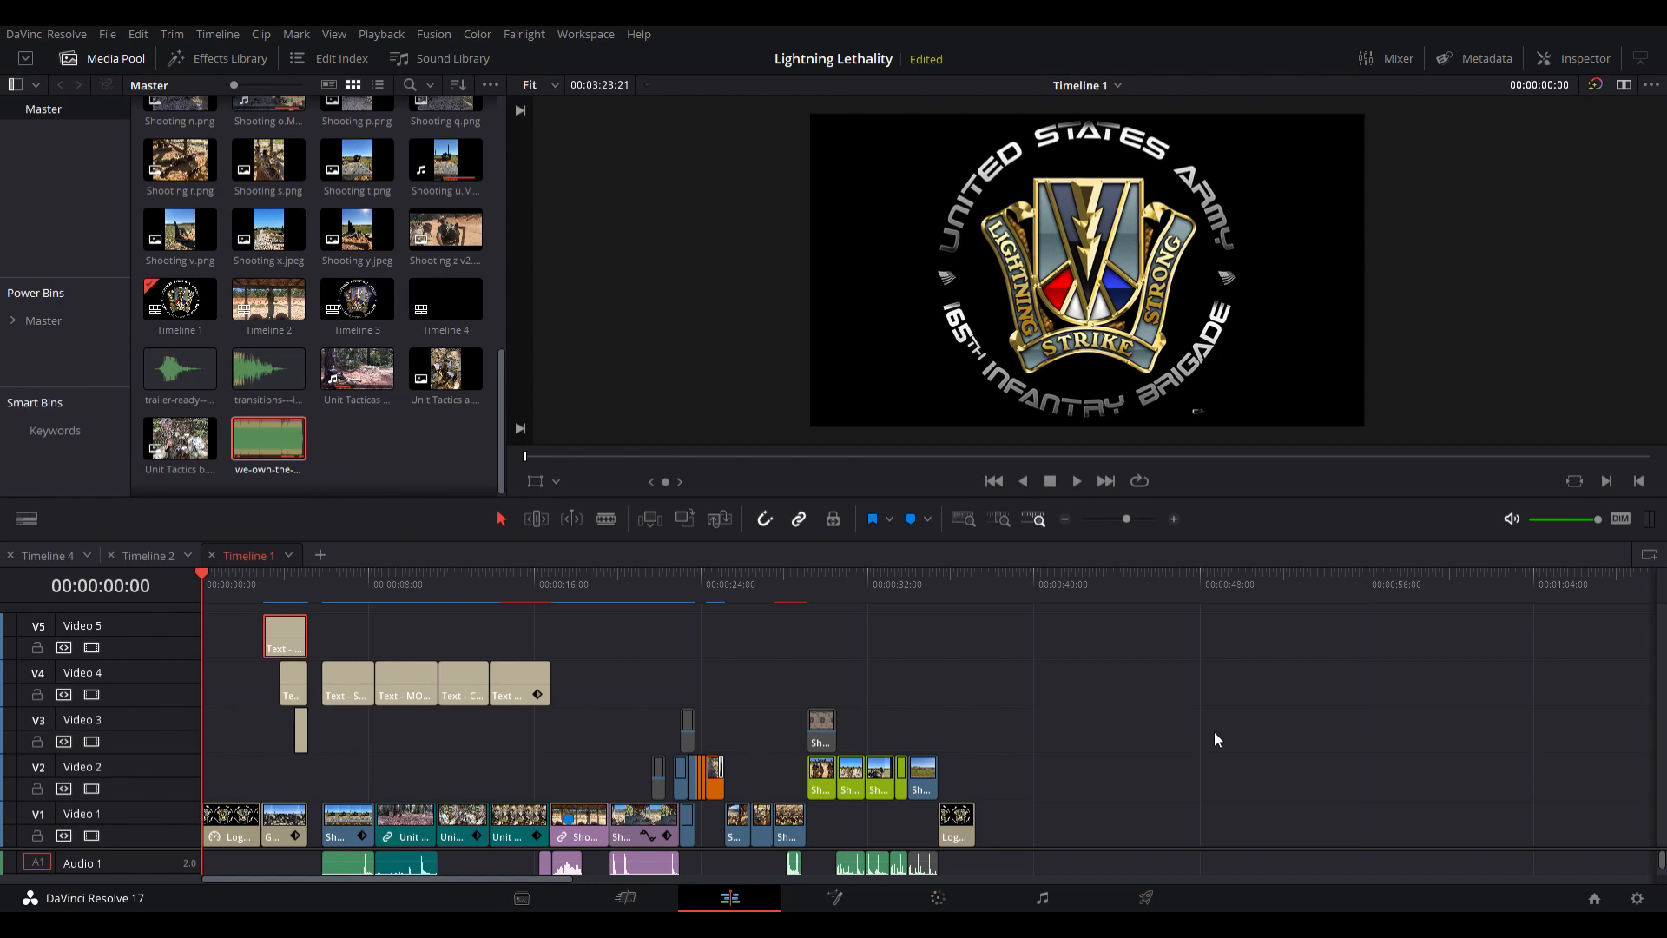
key("space")
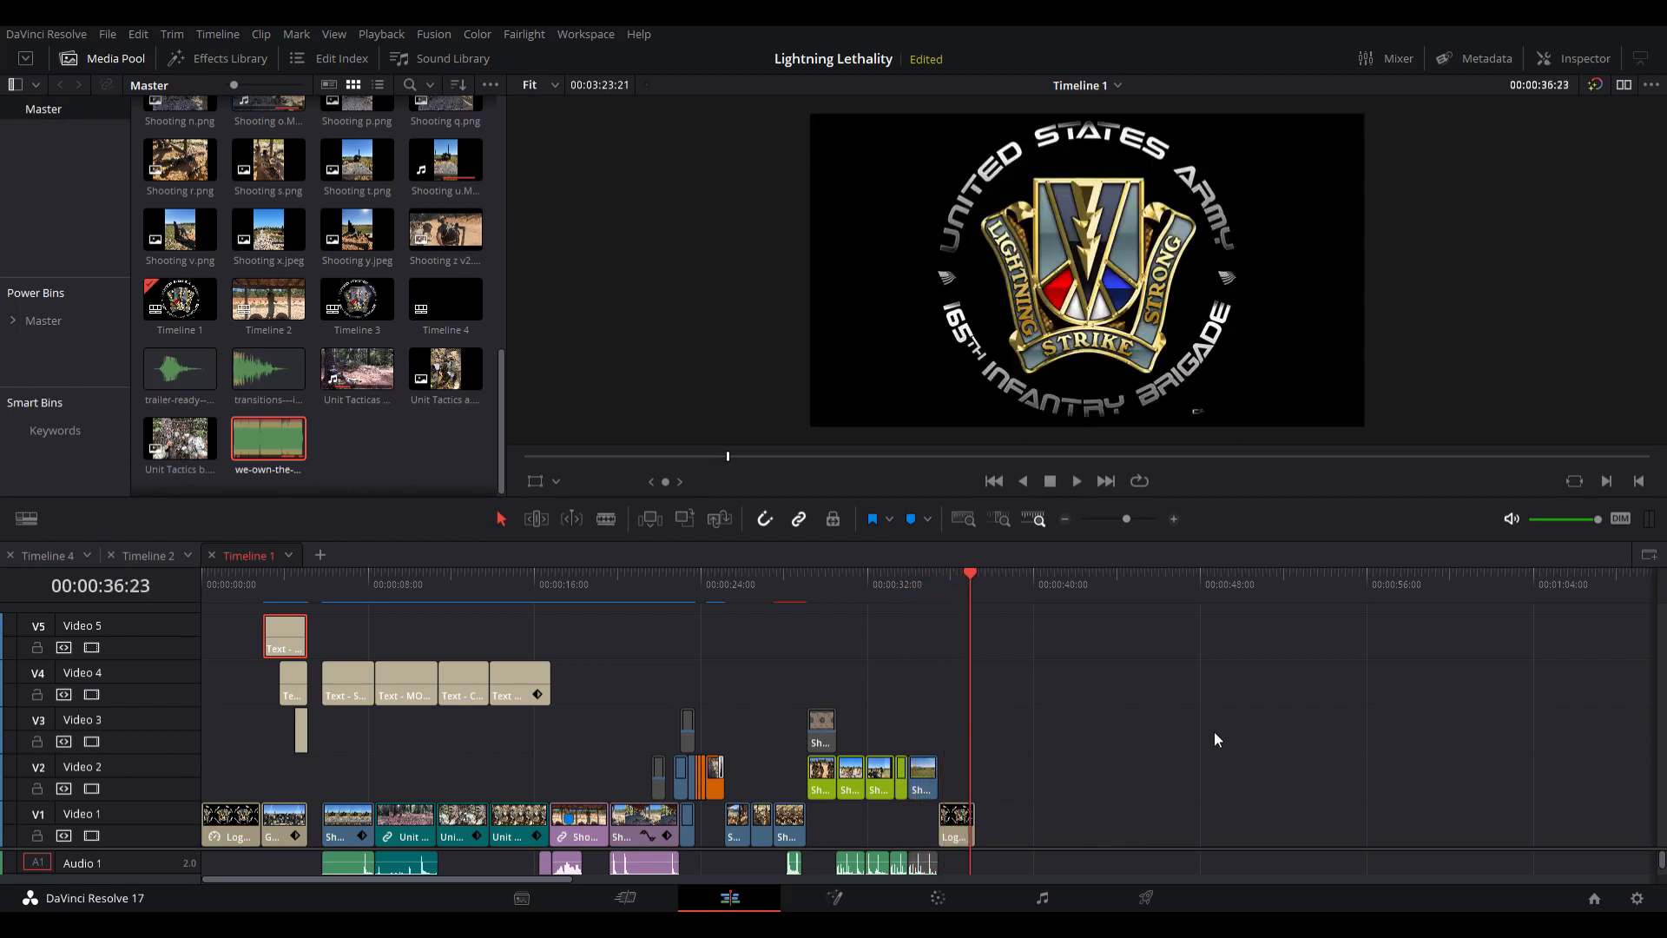
Step: Open Timeline 2 and enlarge the audio track area to review its SFX tracks during playback
left_click(148, 555)
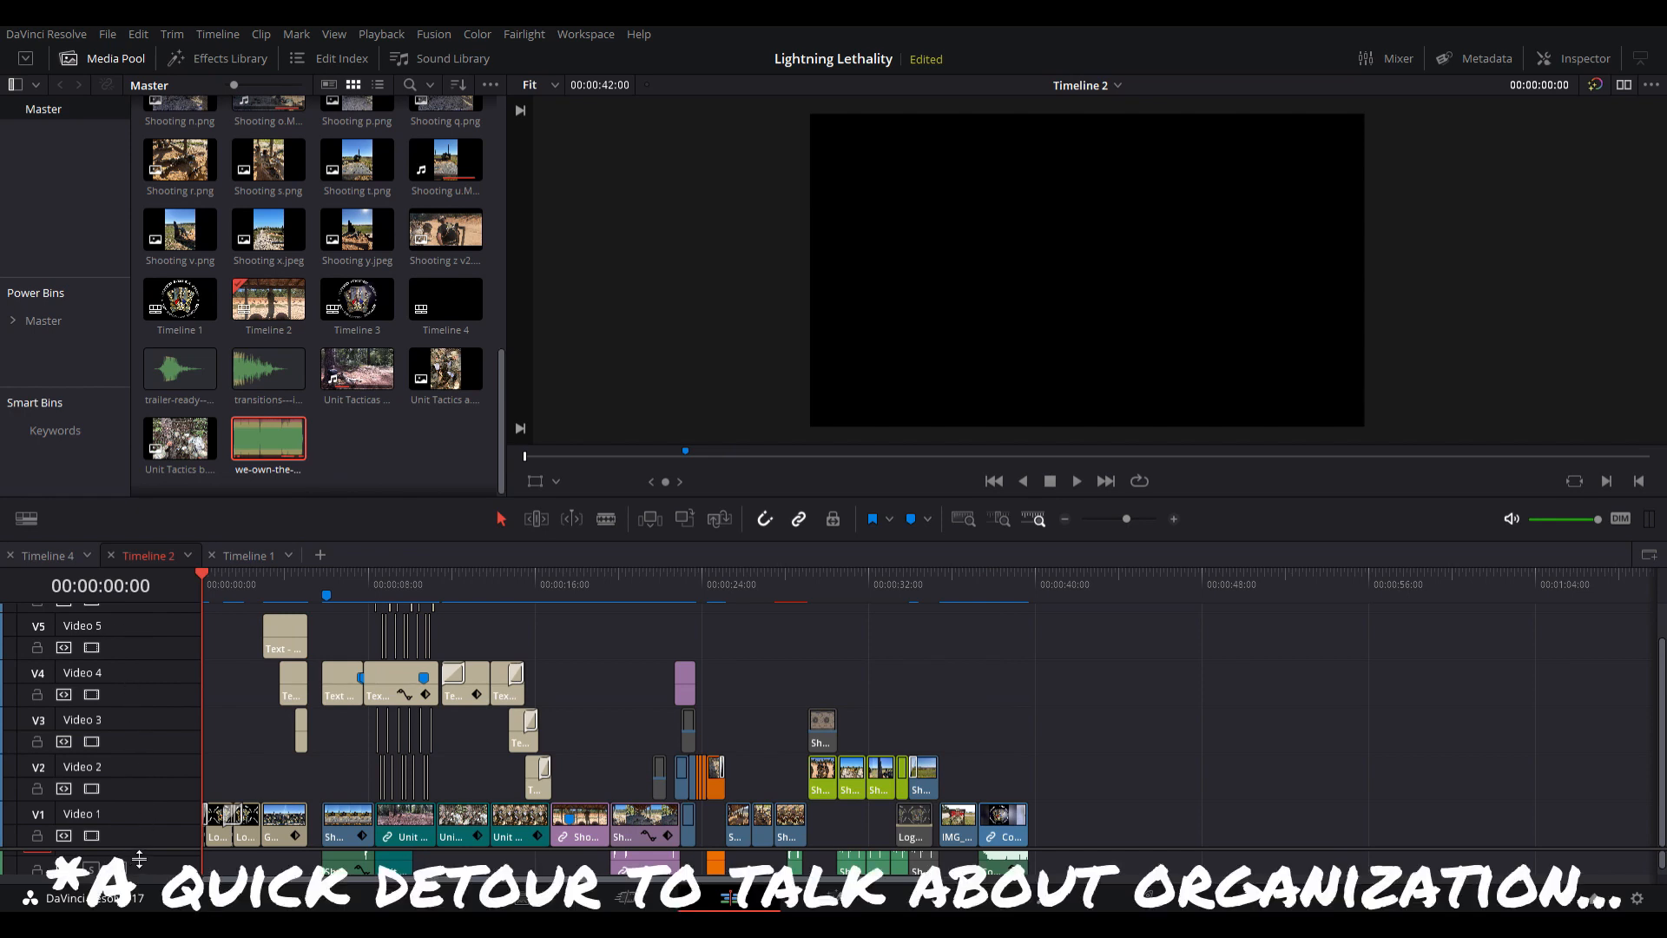
left_click_drag(139, 860, 135, 634)
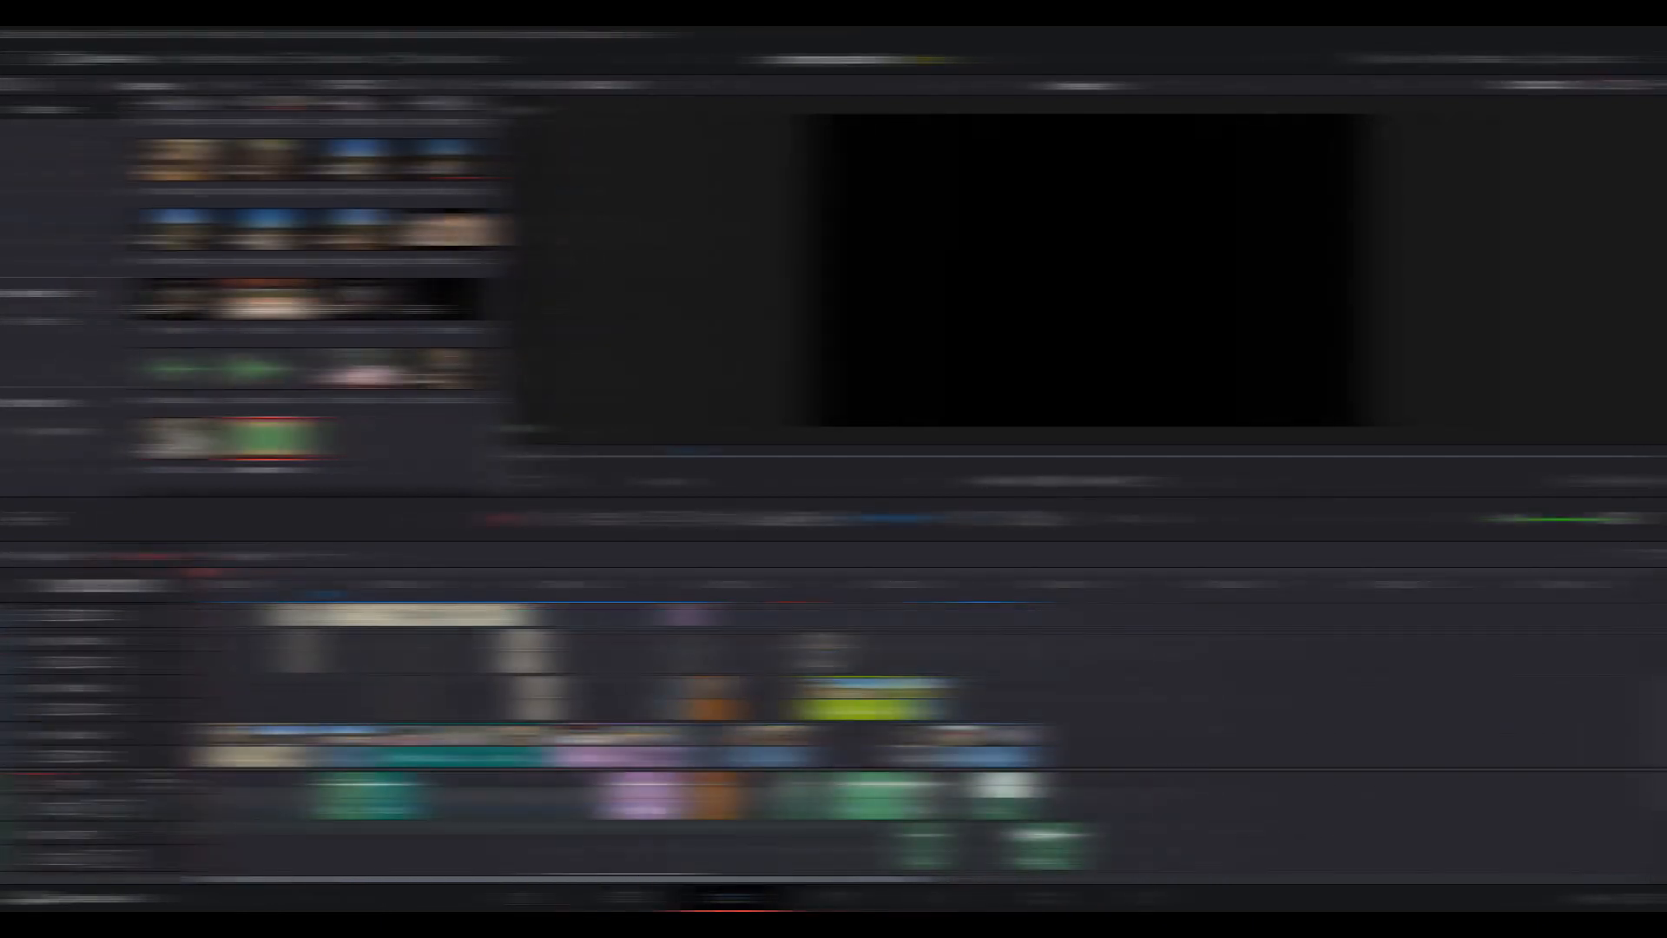
key("space")
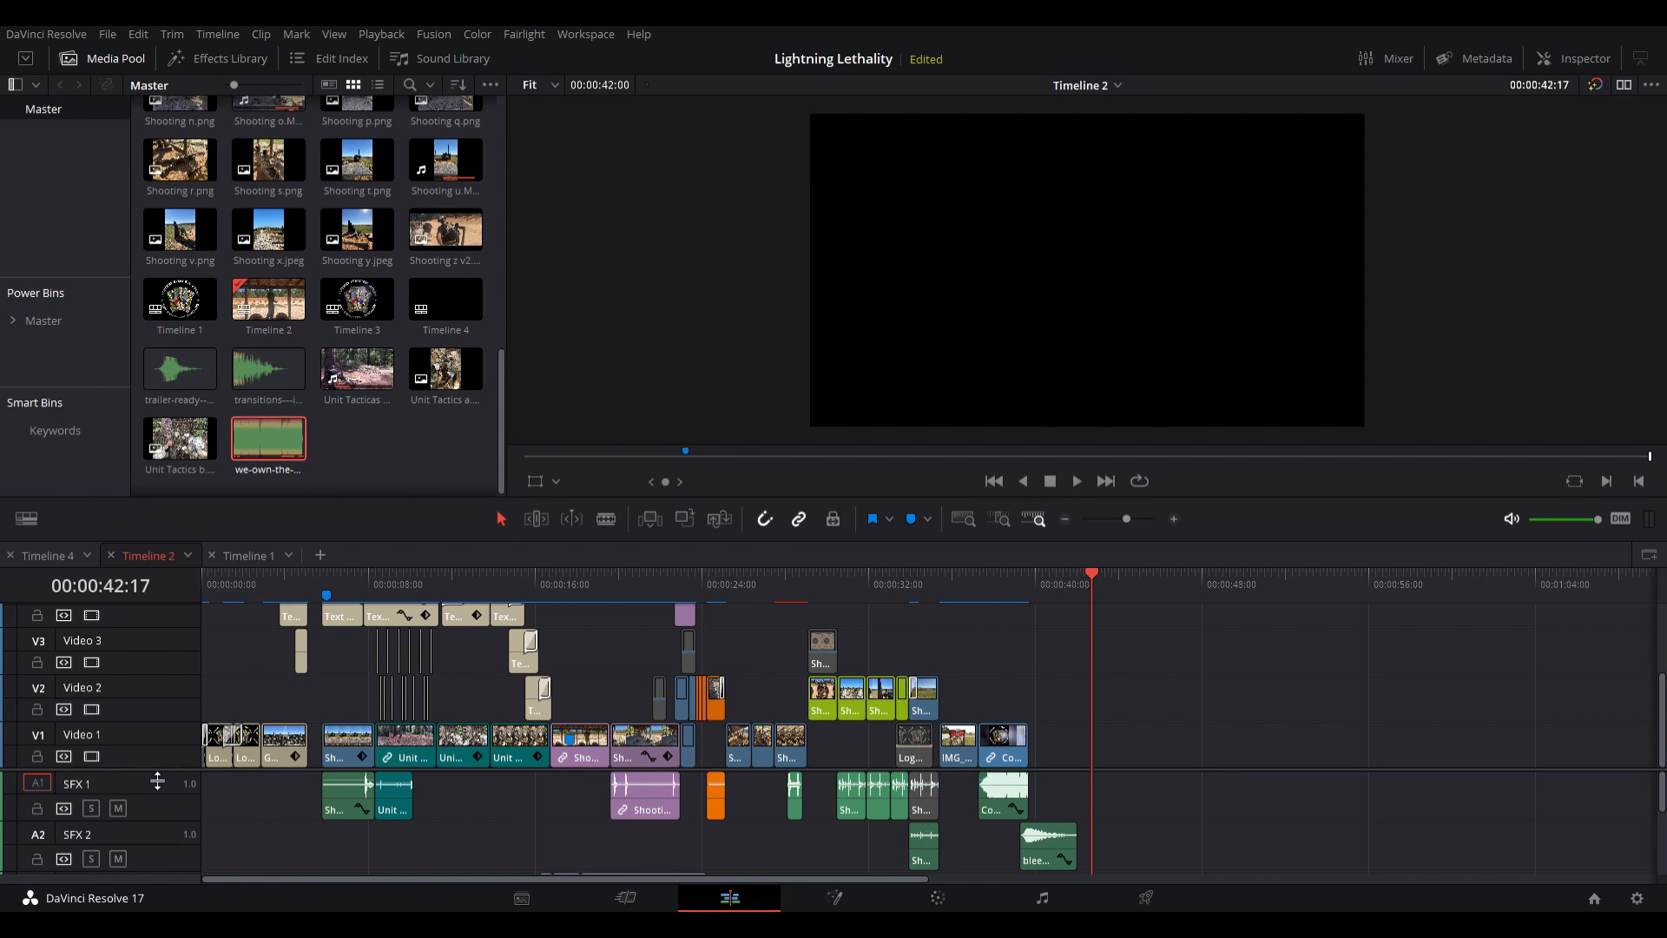
left_click_drag(157, 782, 185, 670)
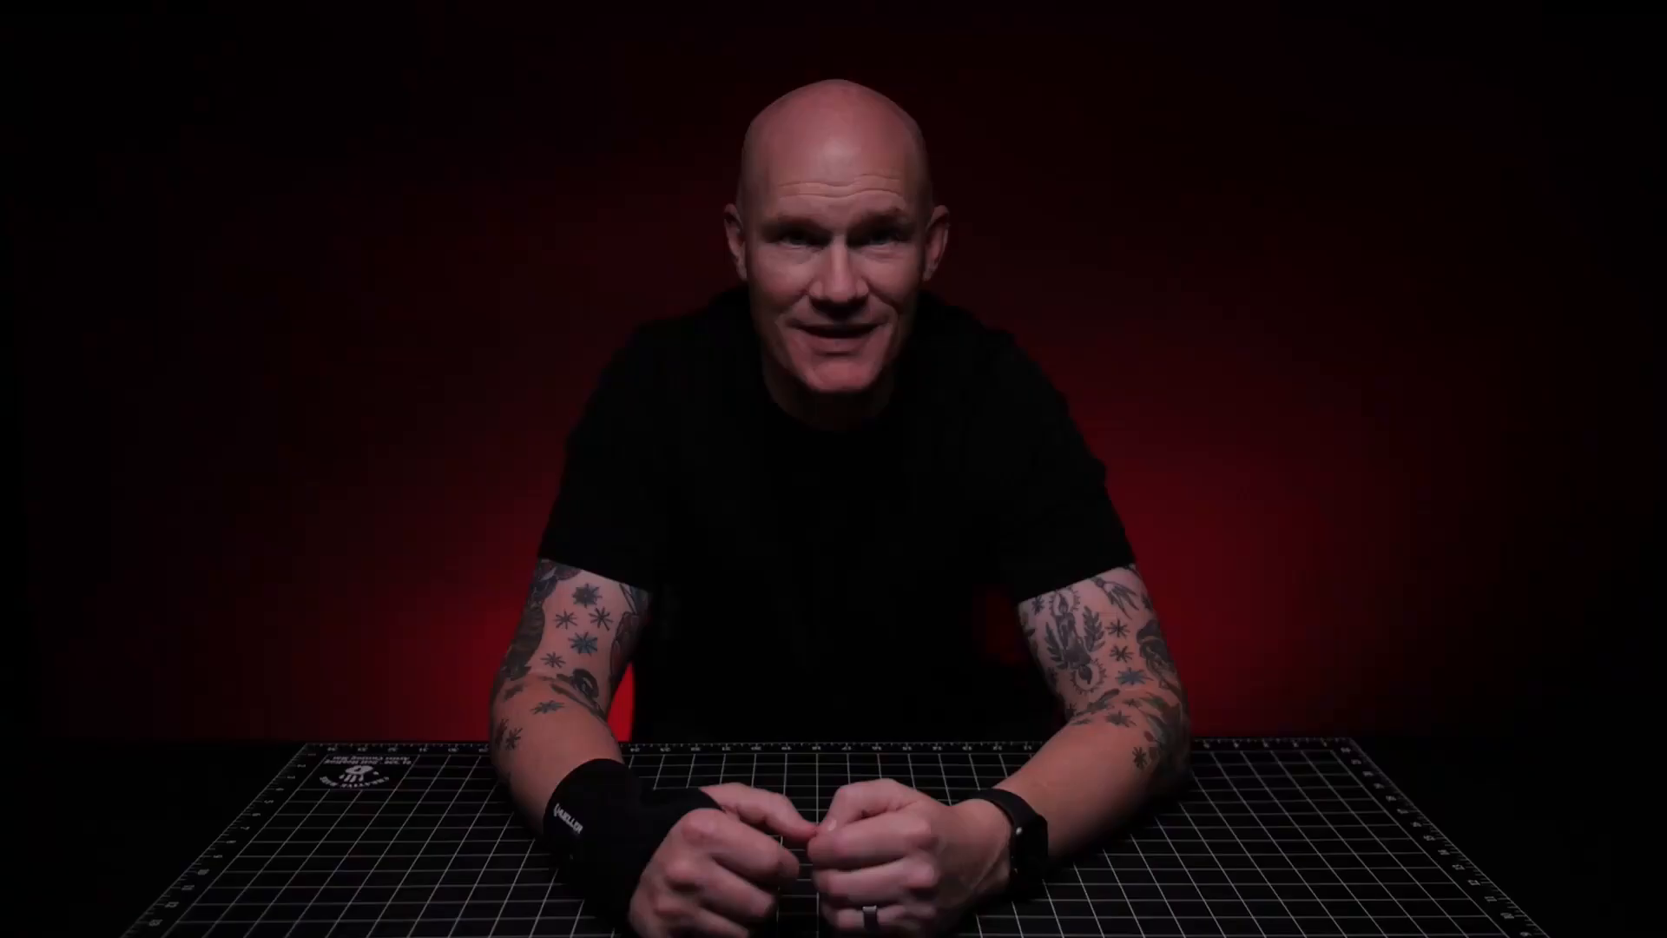